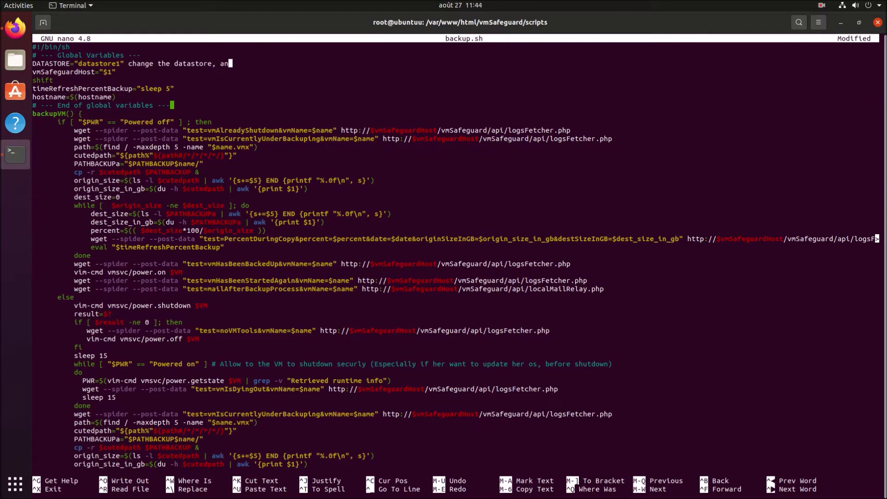
# Remove the draft comments from the DATASTORE="datastore1" line in backup.sh.
pyautogui.write('t ')
pyautogui.write('as you want')
pyautogui.press('BackSpace')
pyautogui.press('BackSpace')
pyautogui.press('BackSpace')
pyautogui.press('BackSpace')
pyautogui.press('BackSpace')
pyautogui.press('BackSpace')
pyautogui.press('BackSpace')
pyautogui.press('BackSpace')
pyautogui.press('BackSpace')
pyautogui.press('BackSpace')
pyautogui.press('BackSpace')
pyautogui.press('BackSpace')
pyautogui.press('BackSpace')
pyautogui.press('BackSpace')
pyautogui.press('BackSpace')
pyautogui.press('BackSpace')
pyautogui.press('BackSpace')
pyautogui.press('BackSpace')
pyautogui.press('BackSpace')
pyautogui.press('BackSpace')
pyautogui.press('BackSpace')
pyautogui.press('BackSpace')
pyautogui.press('BackSpace')
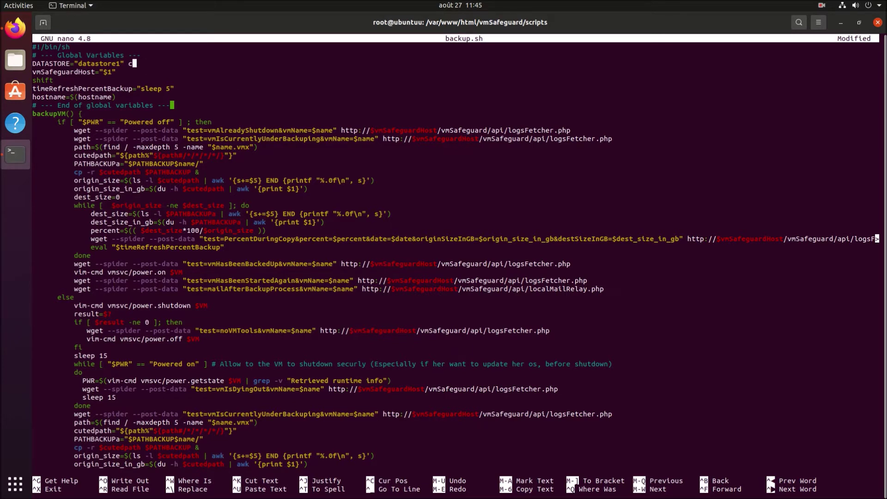
pyautogui.press('BackSpace')
pyautogui.write('maybe a good way is to choose the other datastore that the ')
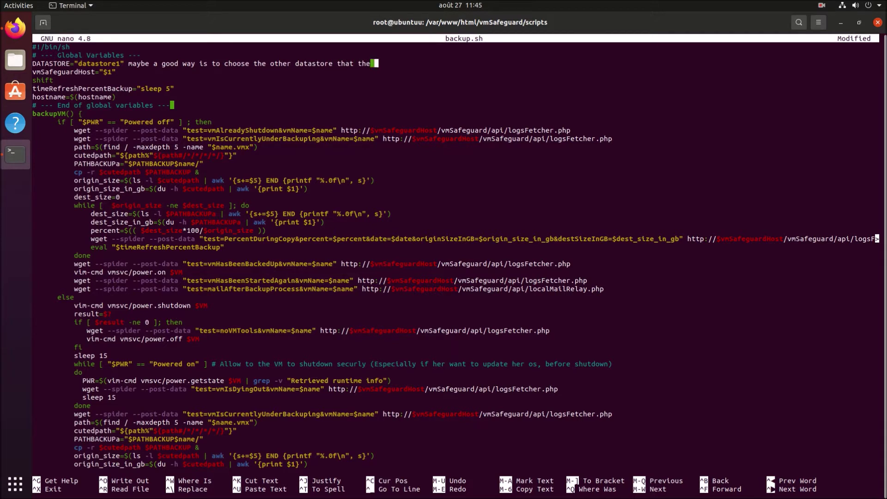
pyautogui.write('primary')
pyautogui.press('BackSpace')
pyautogui.press('BackSpace')
pyautogui.press('BackSpace')
pyautogui.press('BackSpace')
pyautogui.press('BackSpace')
pyautogui.press('BackSpace')
pyautogui.press('BackSpace')
pyautogui.press('BackSpace')
pyautogui.press('BackSpace')
pyautogui.press('BackSpace')
pyautogui.press('BackSpace')
pyautogui.press('BackSpace')
pyautogui.press('BackSpace')
pyautogui.press('BackSpace')
pyautogui.press('BackSpace')
pyautogui.press('BackSpace')
pyautogui.press('BackSpace')
pyautogui.press('BackSpace')
pyautogui.press('BackSpace')
pyautogui.press('BackSpace')
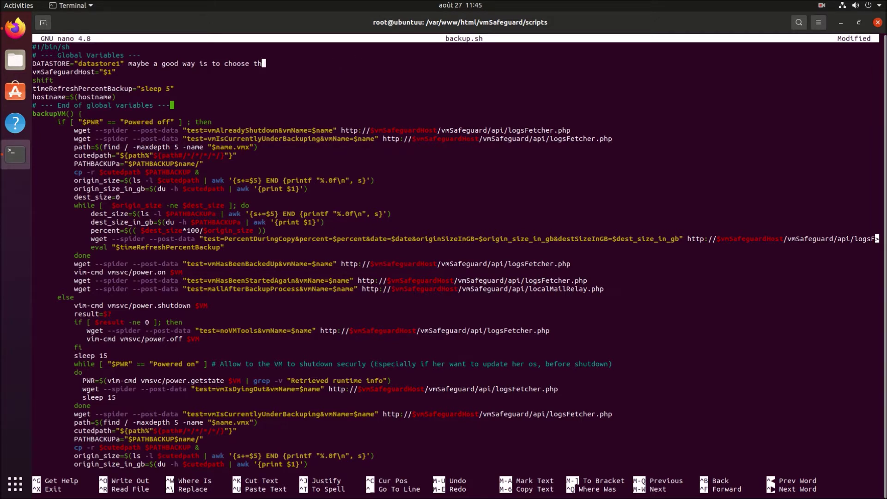
pyautogui.press('BackSpace')
pyautogui.press('BackSpace')
# Save backup.sh and exit nano back to the shell prompt.
pyautogui.hotkey('ctrl', 'x')
pyautogui.press('y')
pyautogui.press('Return')
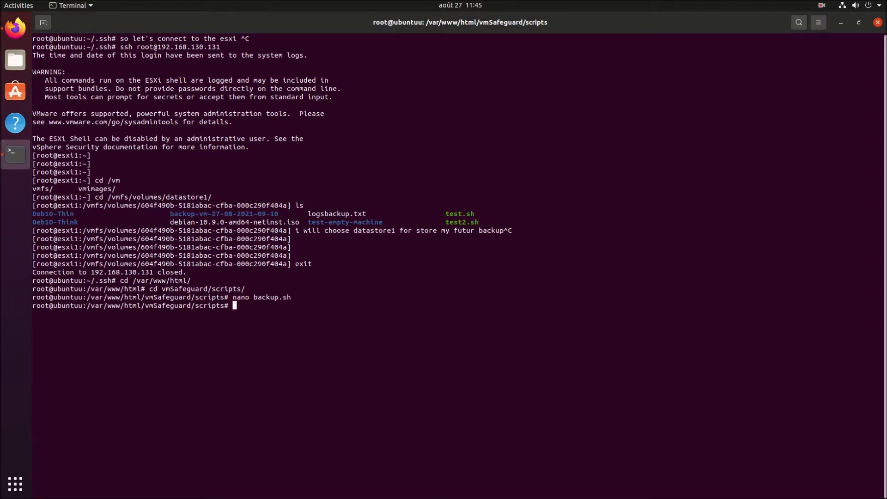
# Launch Firefox and go to localhost/vmSafeguard/scripts/starter.php.
pyautogui.click(15, 28)
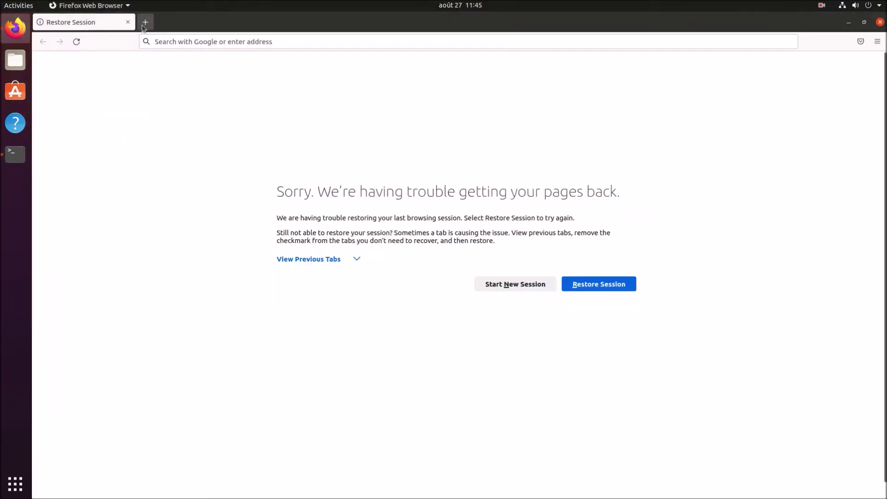
pyautogui.click(167, 42)
pyautogui.write('l')
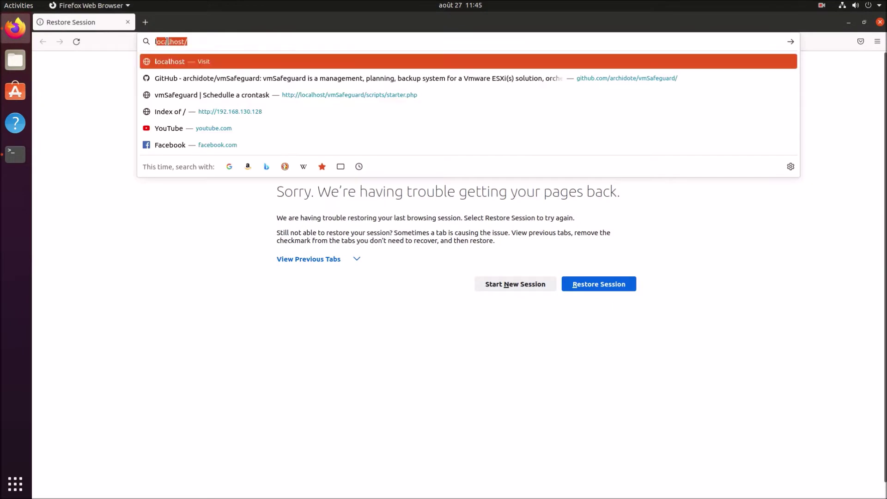
pyautogui.write("et's")
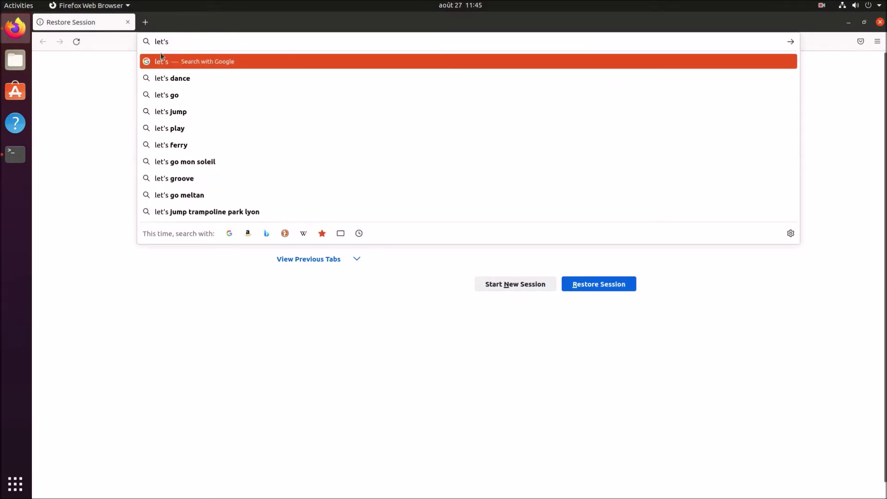
pyautogui.write(' access to v')
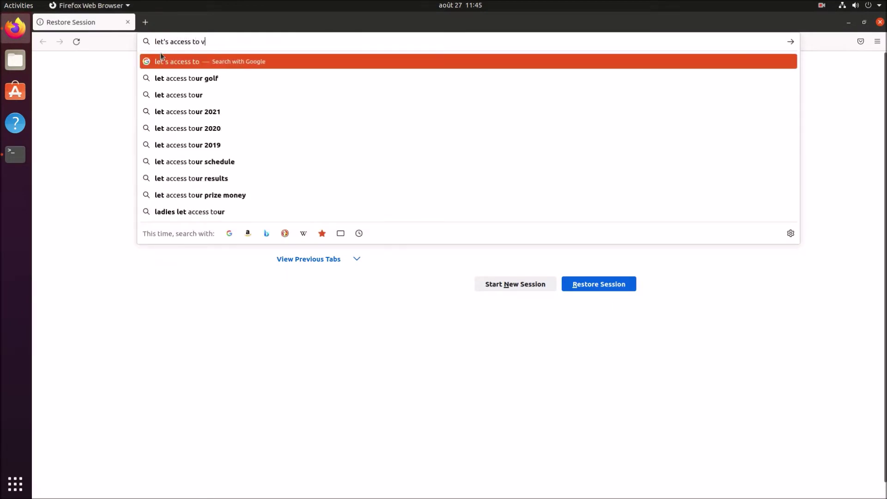
pyautogui.write('mSafeguard web ')
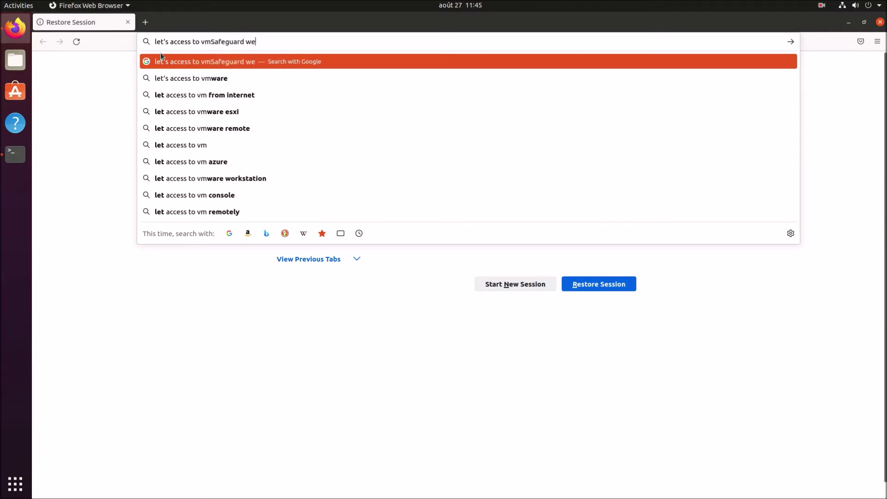
pyautogui.write('panel')
pyautogui.hotkey('ctrl', 'a')
pyautogui.write('l')
pyautogui.press('BackSpace')
pyautogui.press('BackSpace')
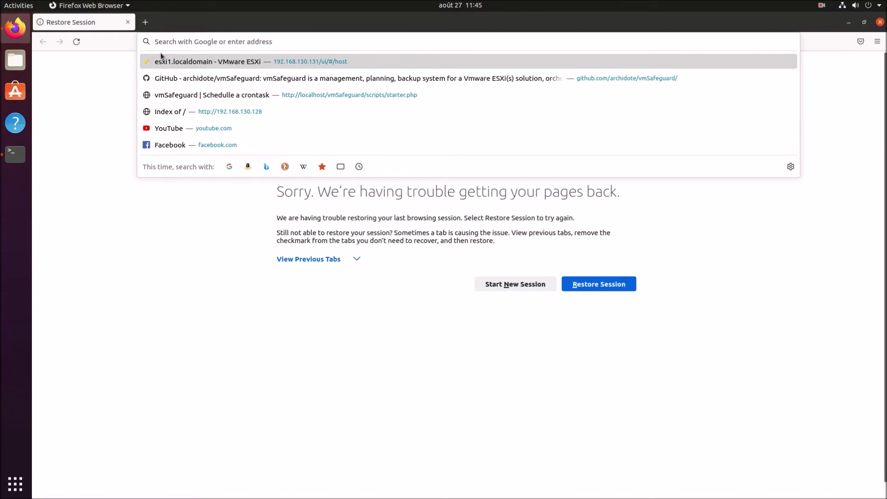
# Sign in to the vmSafeguard panel as admin with the panel password, skipping saving the login.
pyautogui.write('md')
pyautogui.write('p : helloworld')
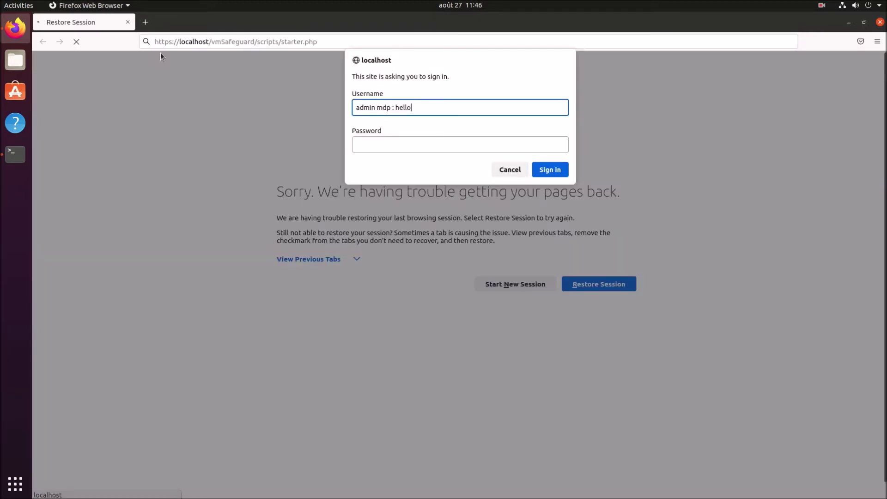
pyautogui.hotkey('ctrl', 'a')
pyautogui.write('admin')
pyautogui.press('Tab')
pyautogui.write('he')
pyautogui.press('BackSpace')
pyautogui.press('BackSpace')
pyautogui.write('hell')
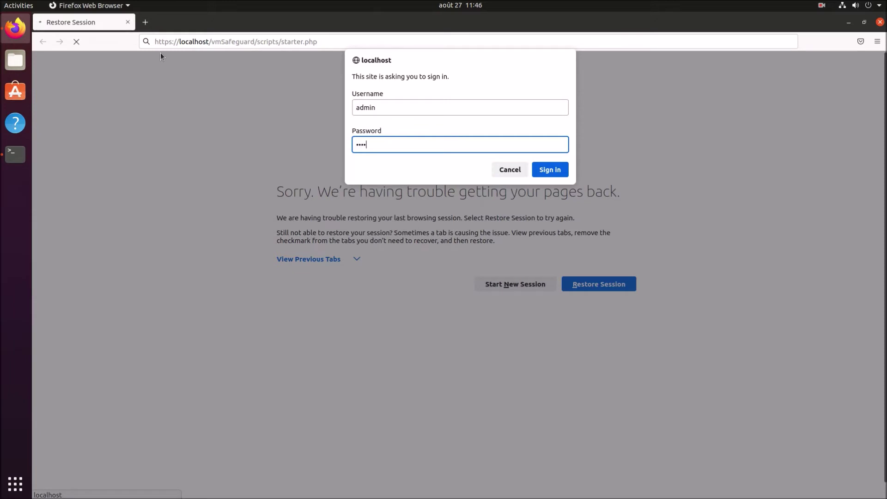
pyautogui.hotkey('ctrl', 'a')
pyautogui.press('BackSpace')
pyautogui.write('helloworld')
pyautogui.press('Return')
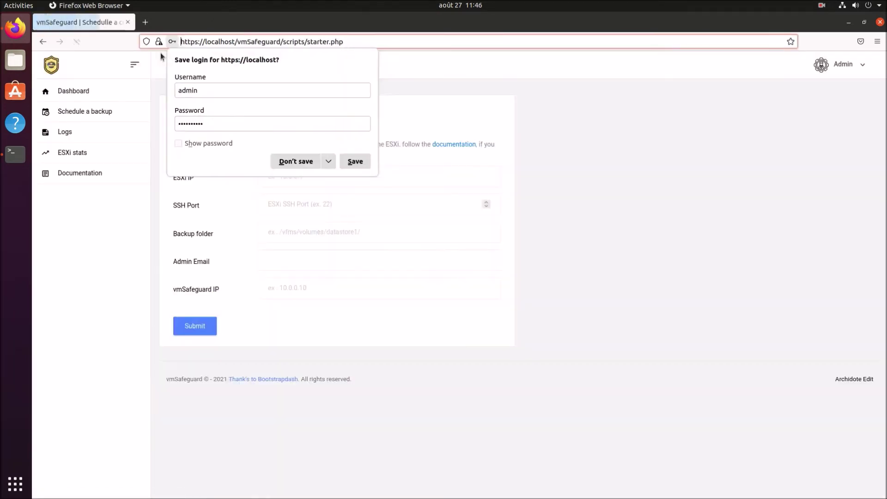
pyautogui.press('Escape')
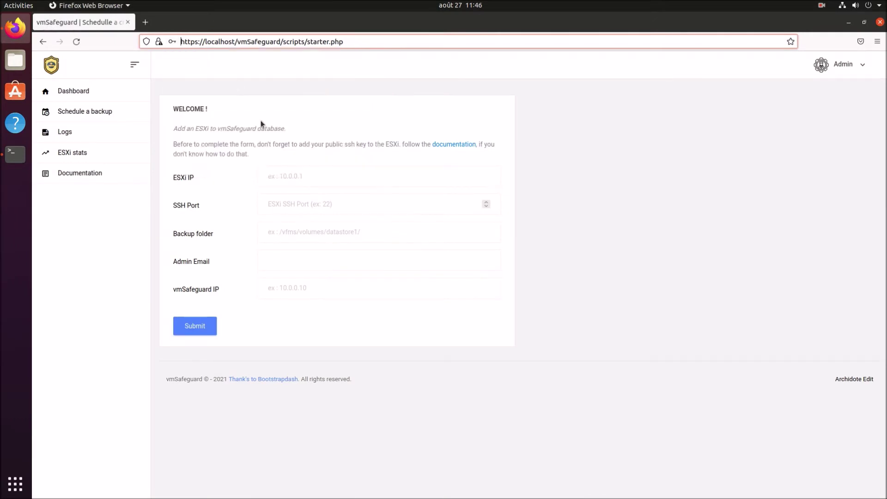
# Set the ESXi IP field to 192.168.130.131 from the saved suggestions.
pyautogui.click(309, 175)
pyautogui.write('192')
pyautogui.press('Down')
pyautogui.press('Down')
pyautogui.press('Return')
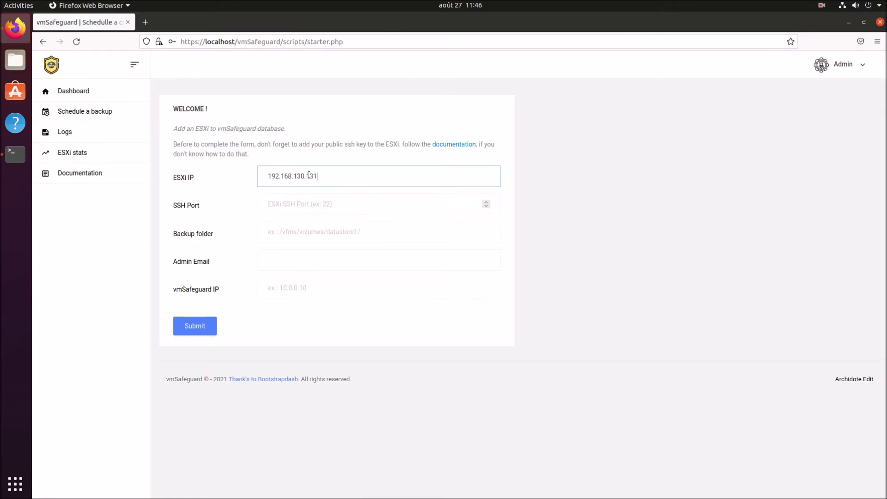
# Load the ESXi host web interface at 192.168.130.131 in a new tab.
pyautogui.click(146, 23)
pyautogui.write('192.168.130.131/')
pyautogui.press('Return')
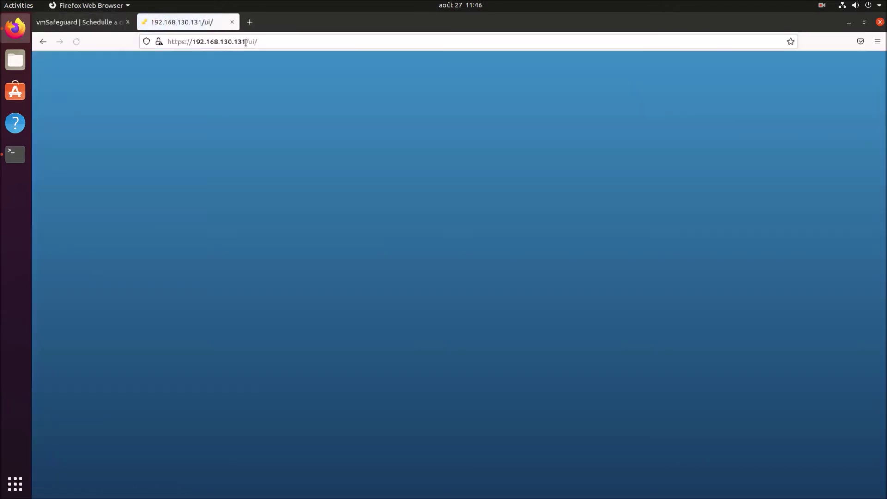
# Log in to the ESXi Host Client as root and decline saving the login.
pyautogui.click(165, 38)
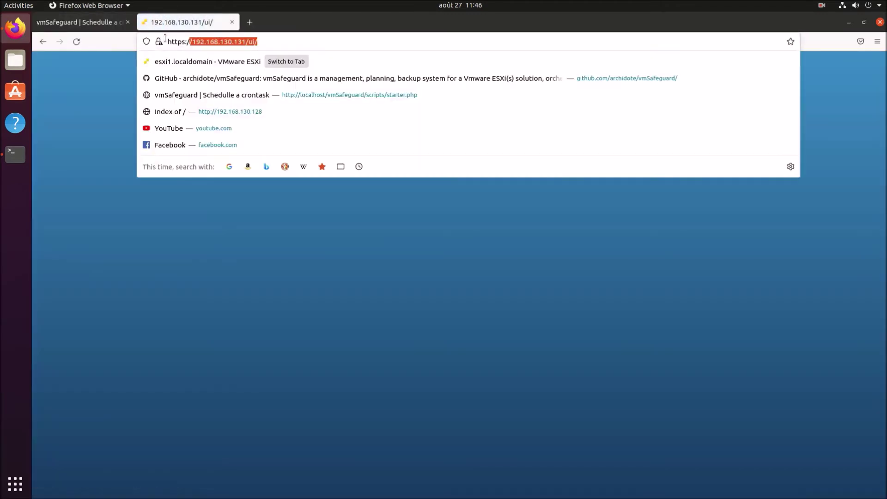
pyautogui.hotkey('ctrl', 'Tab')
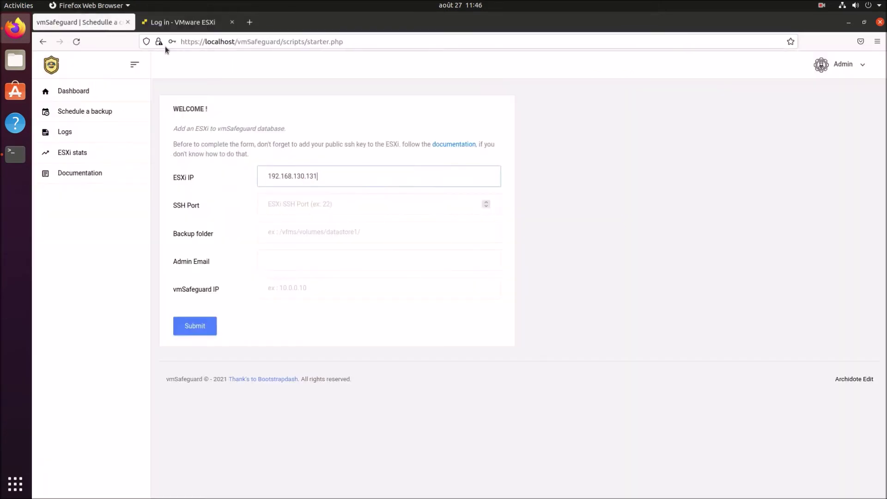
pyautogui.hotkey('ctrl', 'Tab')
pyautogui.click(127, 208)
pyautogui.write('ro')
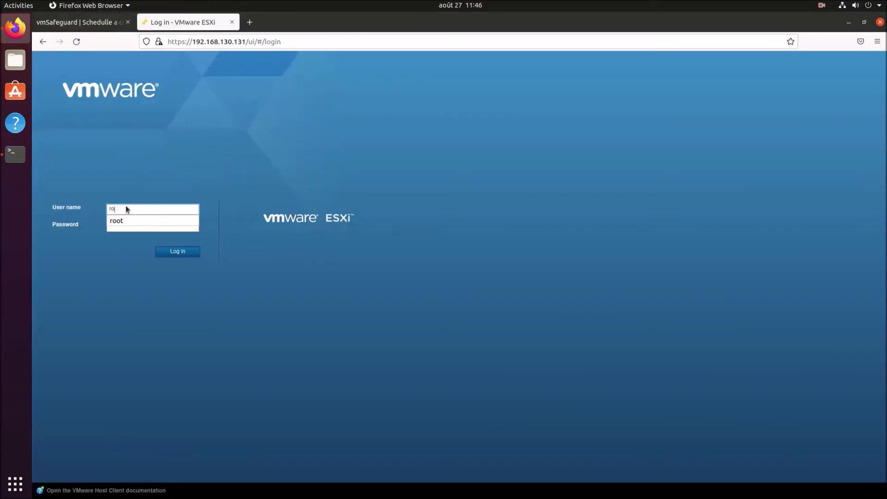
pyautogui.write('ot')
pyautogui.press('Tab')
pyautogui.write('*******')
pyautogui.press('Return')
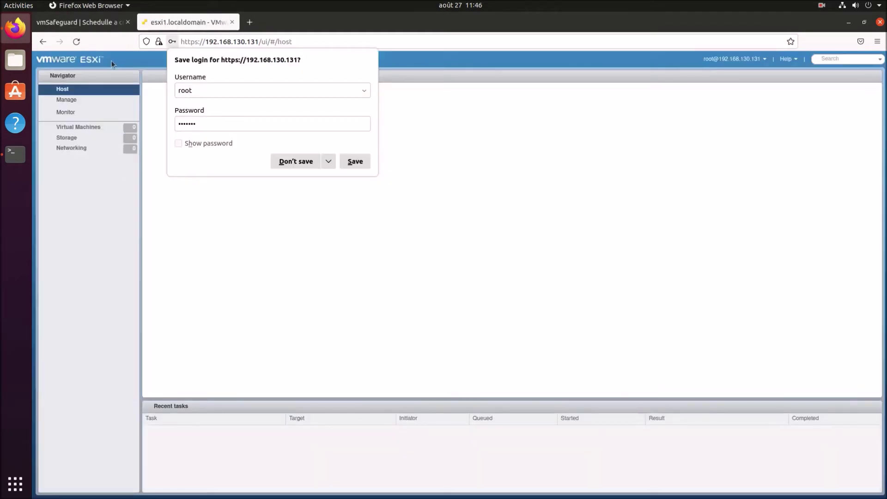
pyautogui.click(295, 161)
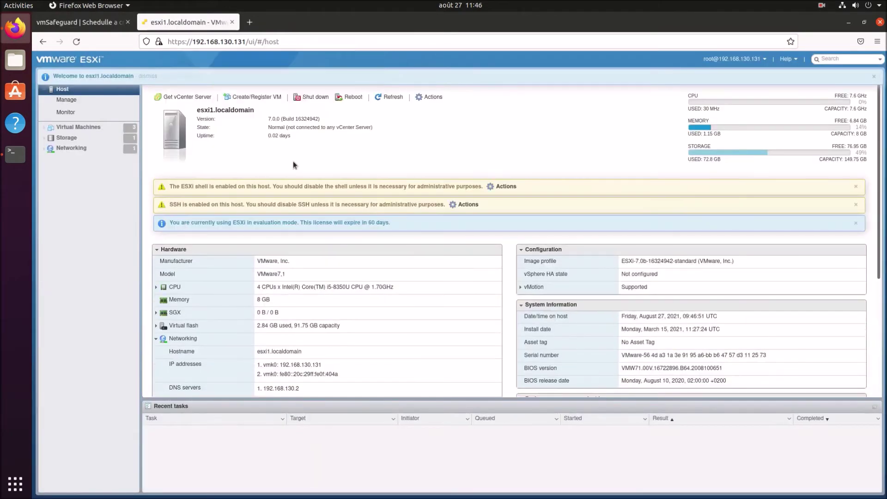
# Review the three virtual machines, Manage settings and host version summary, then return to vmSafeguard.
pyautogui.click(71, 130)
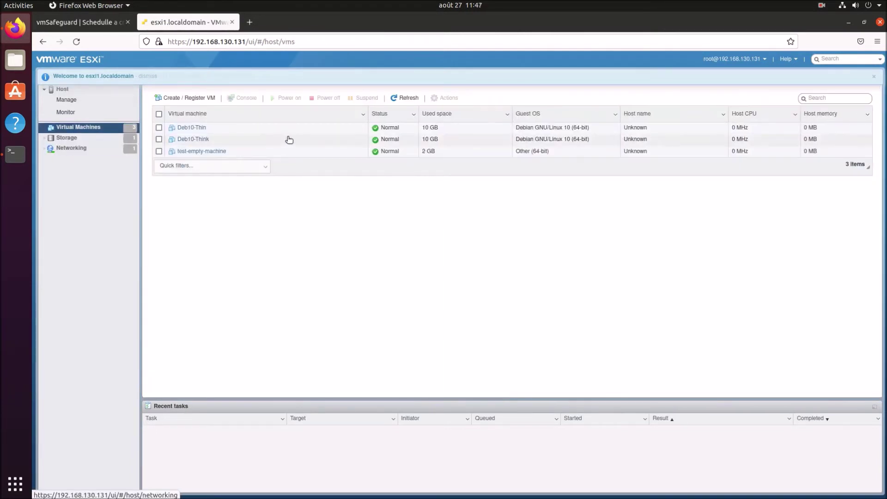
pyautogui.click(75, 102)
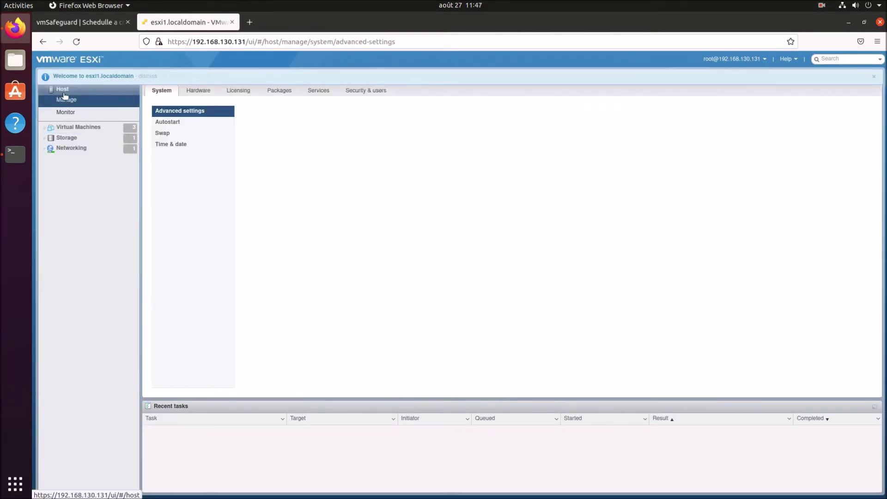
pyautogui.click(64, 92)
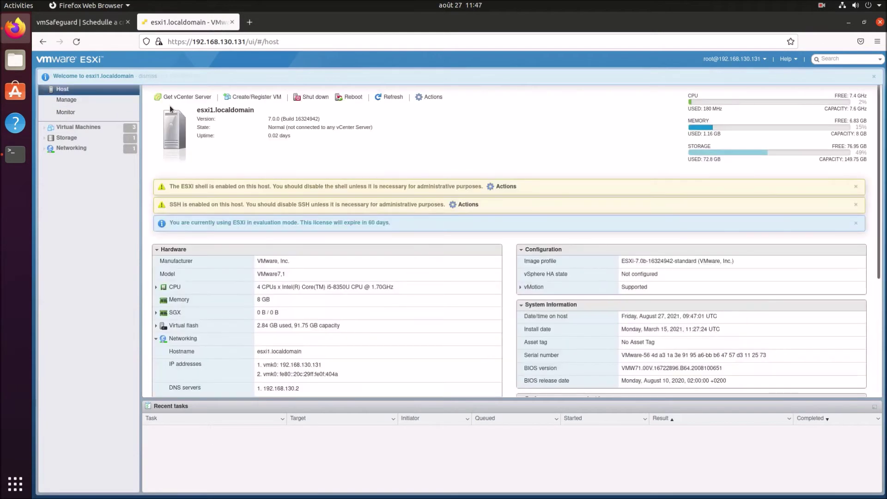
pyautogui.moveTo(275, 118); pyautogui.dragTo(304, 119)
pyautogui.click(88, 6)
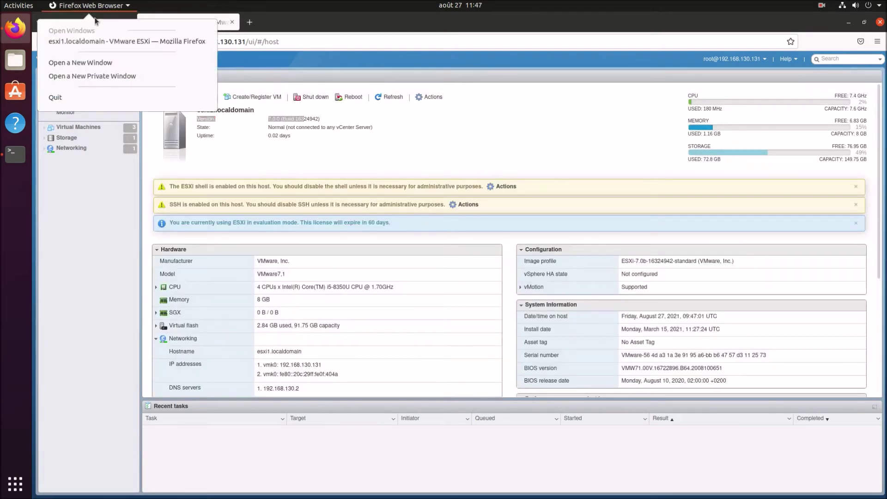
pyautogui.click(121, 22)
# Set the SSH Port to 22 in the vmSafeguard form.
pyautogui.click(121, 22)
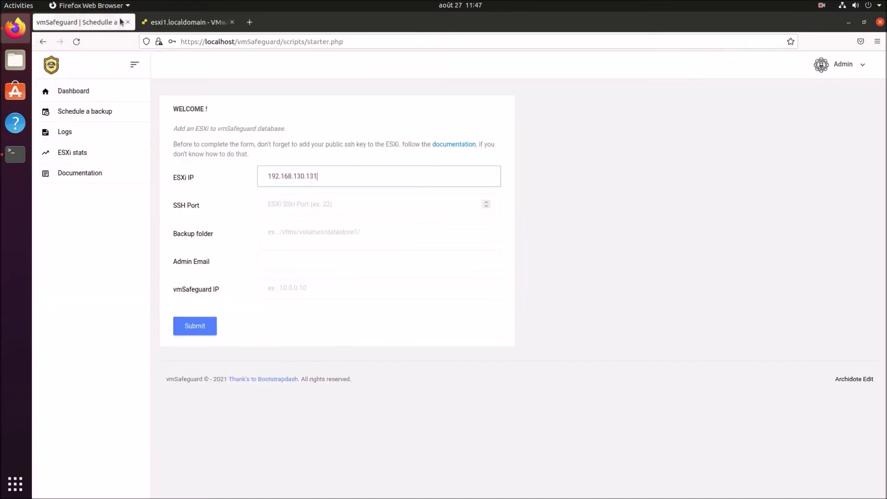
pyautogui.click(311, 205)
pyautogui.write('22')
pyautogui.press('Tab')
# Set the Backup folder to /vmfs/volumes/datastore1/.
pyautogui.write('/vm')
pyautogui.press('Down')
pyautogui.press('Return')
pyautogui.press('Down')
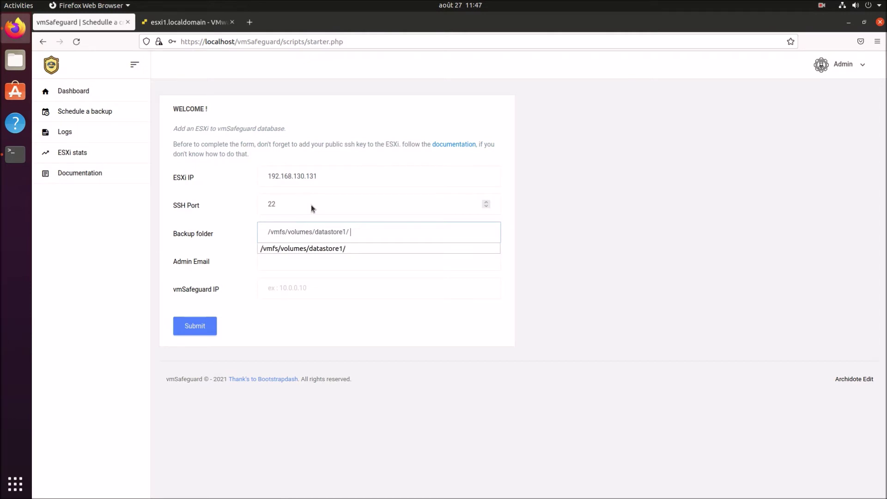
pyautogui.press('Escape')
pyautogui.press('BackSpace')
pyautogui.press('BackSpace')
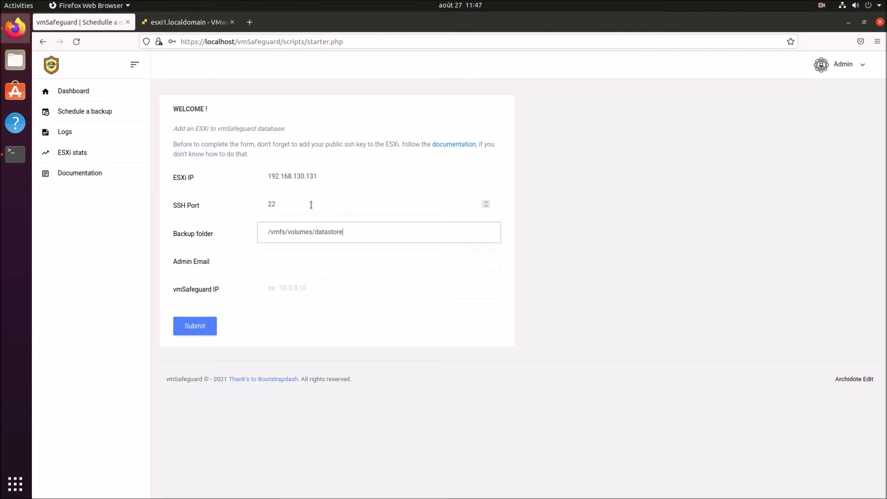
pyautogui.press('BackSpace')
pyautogui.press('BackSpace')
pyautogui.press('BackSpace')
pyautogui.press('BackSpace')
pyautogui.press('BackSpace')
pyautogui.press('BackSpace')
pyautogui.press('BackSpace')
pyautogui.press('BackSpace')
pyautogui.press('BackSpace')
pyautogui.press('BackSpace')
pyautogui.press('BackSpace')
pyautogui.press('BackSpace')
pyautogui.press('BackSpace')
pyautogui.press('BackSpace')
pyautogui.press('BackSpace')
pyautogui.press('BackSpace')
pyautogui.press('BackSpace')
pyautogui.press('BackSpace')
pyautogui.press('BackSpace')
pyautogui.press('BackSpace')
pyautogui.press('BackSpace')
pyautogui.press('BackSpace')
pyautogui.press('BackSpace')
pyautogui.press('BackSpace')
pyautogui.press('BackSpace')
pyautogui.press('BackSpace')
pyautogui.press('BackSpace')
pyautogui.write('/')
pyautogui.press('Down')
pyautogui.press('Return')
# Enter the admin e-mail address and leave the vmSafeguard IP field empty.
pyautogui.press('Tab')
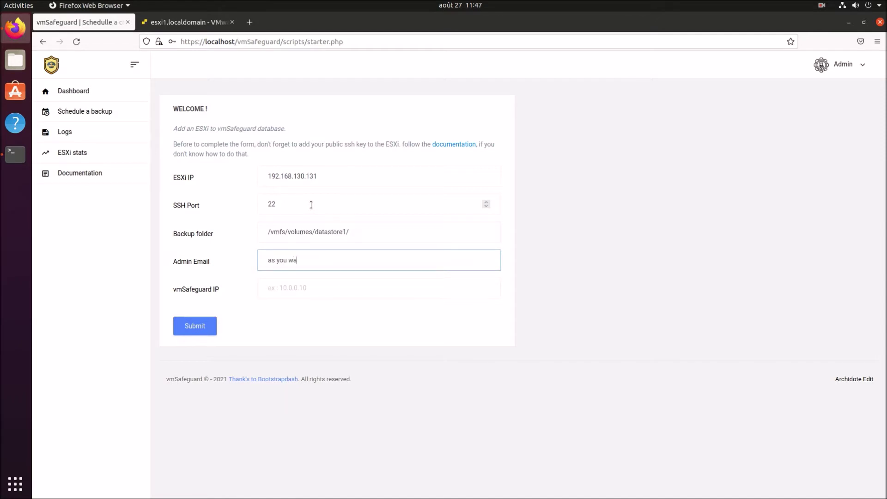
pyautogui.hotkey('ctrl', 'a')
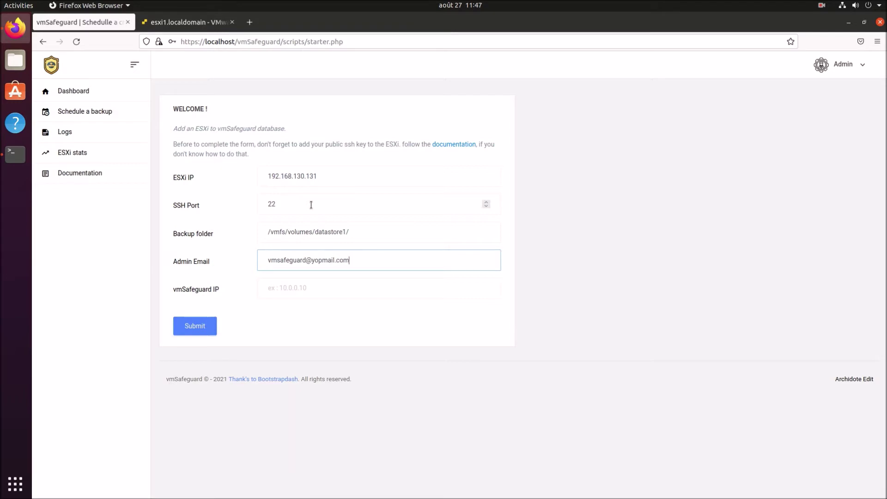
pyautogui.press('Tab')
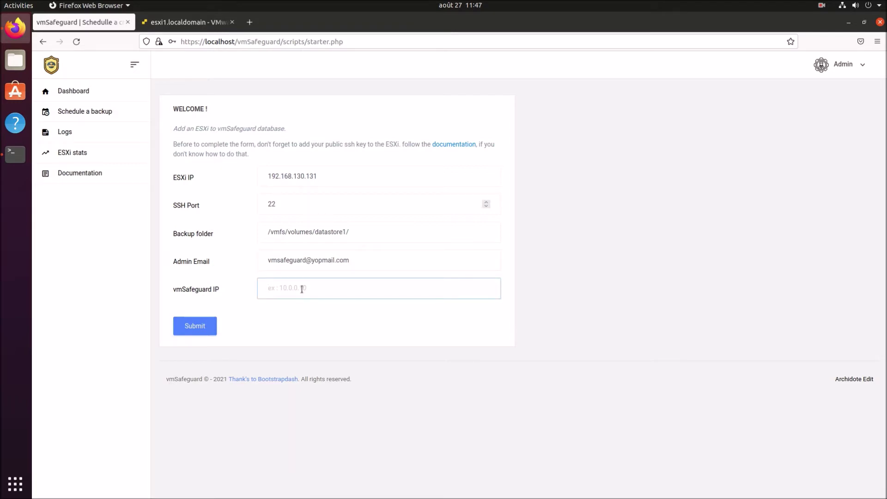
pyautogui.write('do not enter localhost')
pyautogui.hotkey('ctrl', 'a')
pyautogui.press('BackSpace')
# Run 'ip a' in a maximized, cleared terminal to list the network interfaces.
pyautogui.click(22, 157)
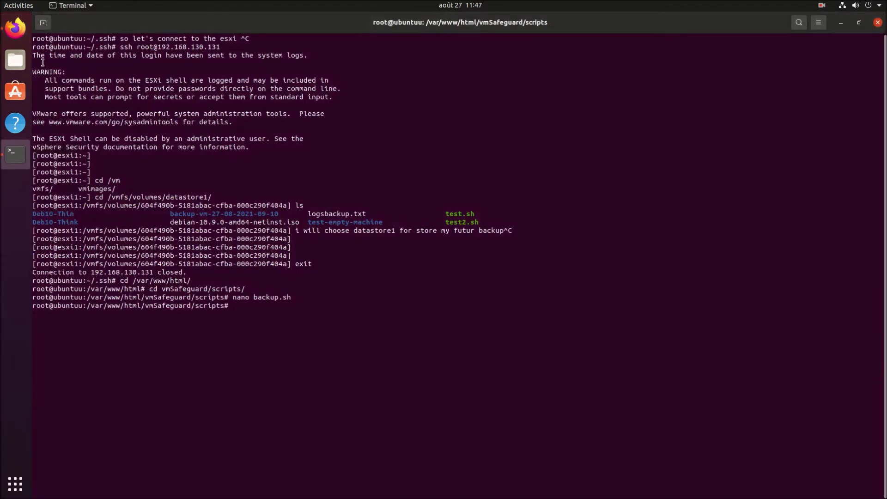
pyautogui.moveTo(62, 22); pyautogui.dragTo(362, 306)
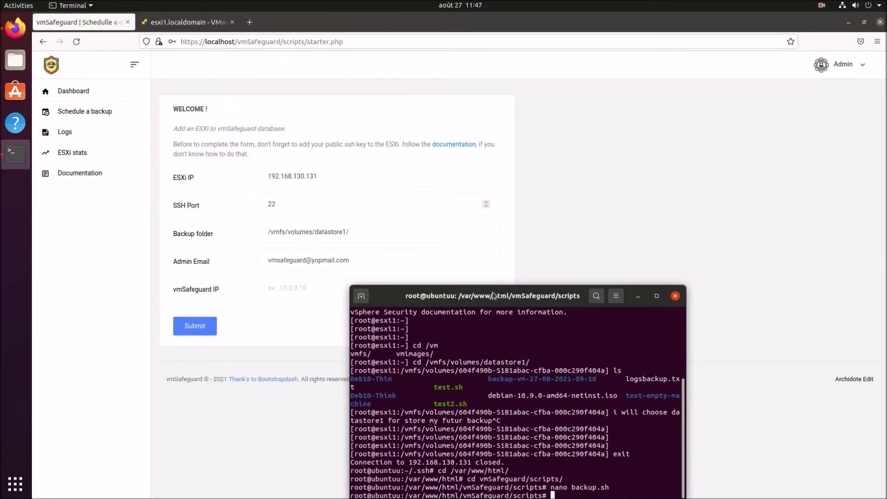
pyautogui.doubleClick(494, 297)
pyautogui.press('Return')
pyautogui.press('Return')
pyautogui.press('Return')
pyautogui.hotkey('ctrl', 'l')
pyautogui.write('ip a')
pyautogui.press('Return')
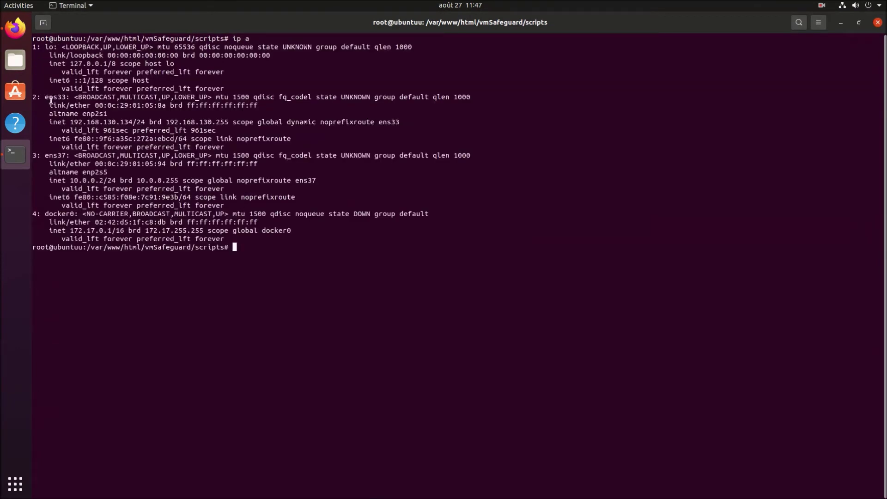
# Note ens33's address 192.168.130.134 and begin entering 192.168.130. as the vmSafeguard IP.
pyautogui.moveTo(46, 98); pyautogui.dragTo(65, 97)
pyautogui.moveTo(133, 122); pyautogui.dragTo(74, 122)
pyautogui.click(841, 24)
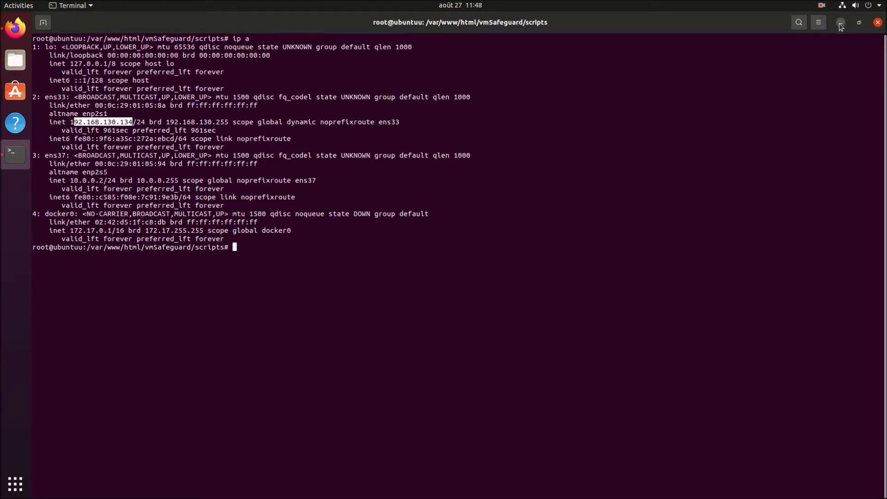
pyautogui.write('192.')
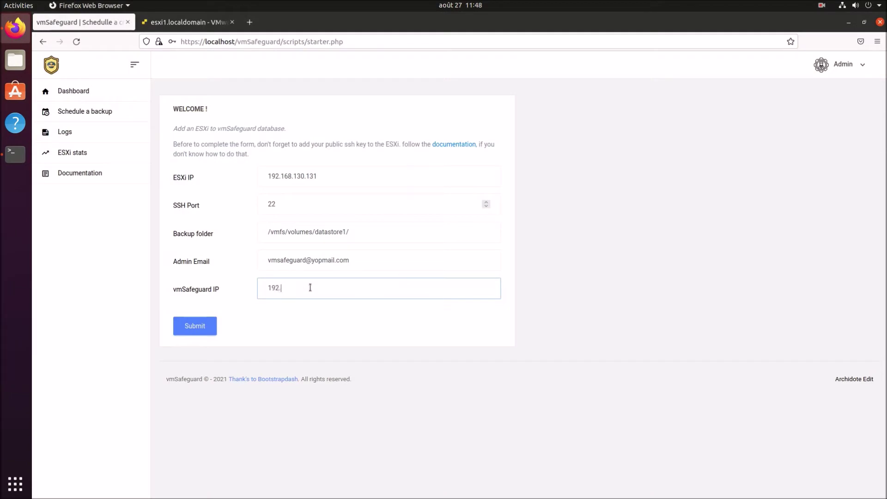
pyautogui.write('168.130.134')
# Submit the form to add ESXi 192.168.130.131 with vmSafeguard IP 192.168.130.134.
pyautogui.click(201, 327)
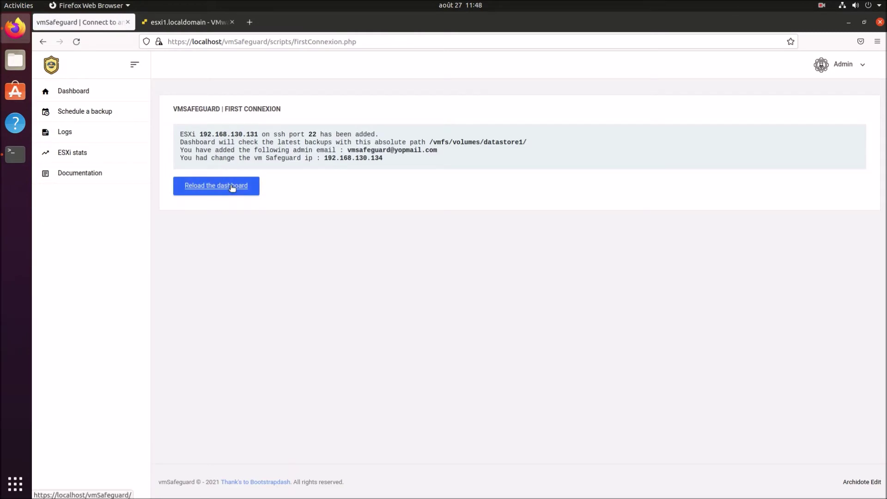
# Reload the dashboard showing esxi1.localdomain 7.0.0 with three shut-down VMs and the pool backup VMID note.
pyautogui.click(232, 187)
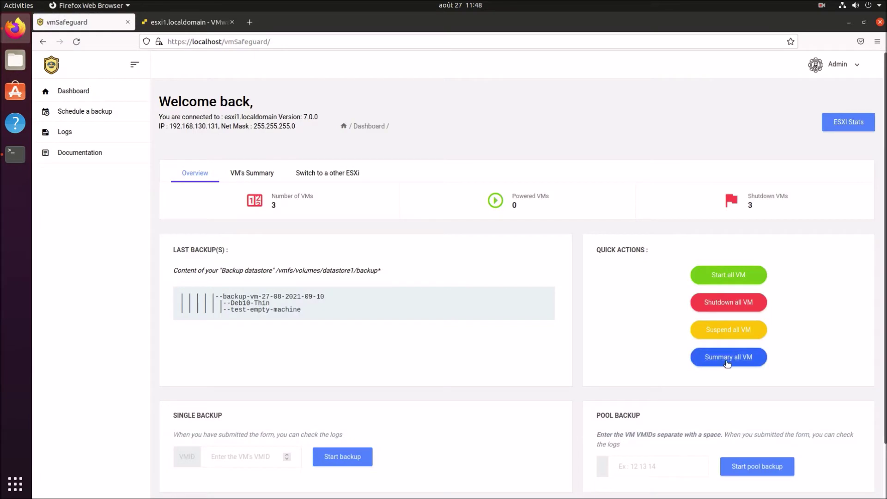
pyautogui.moveTo(599, 434); pyautogui.dragTo(653, 435)
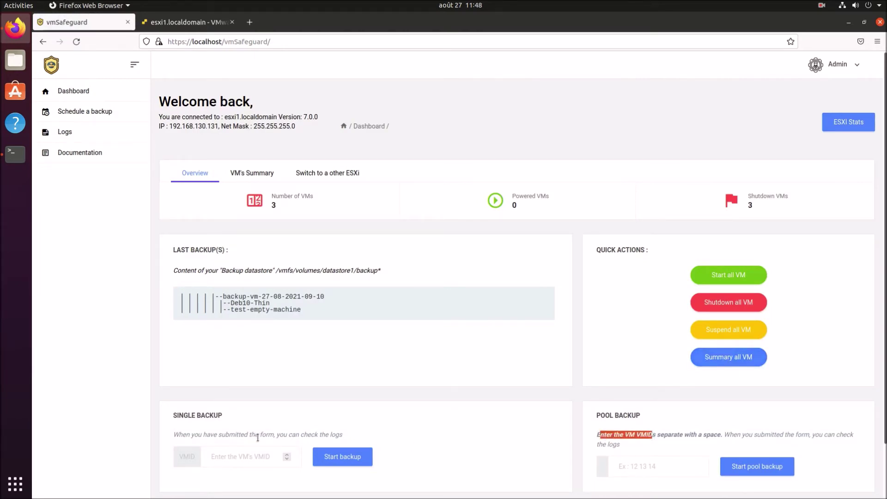
pyautogui.click(655, 417)
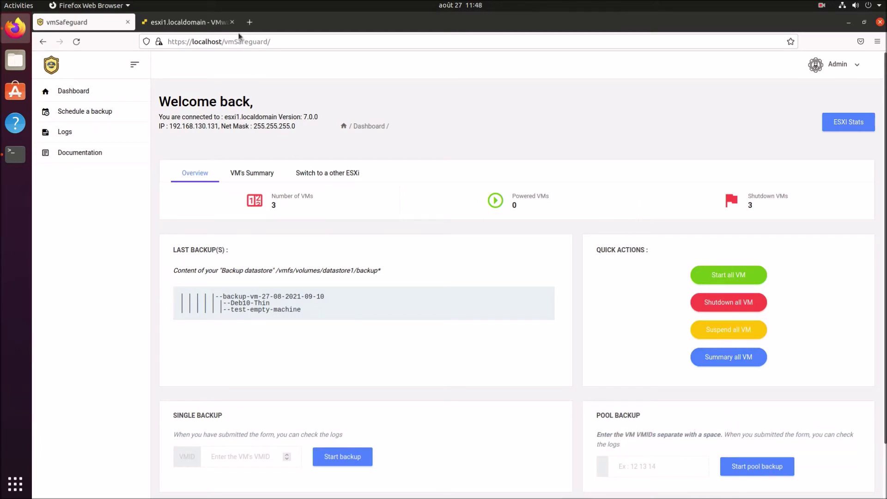
pyautogui.click(16, 153)
pyautogui.press('Return')
pyautogui.press('Return')
pyautogui.press('Return')
pyautogui.write("let's perform")
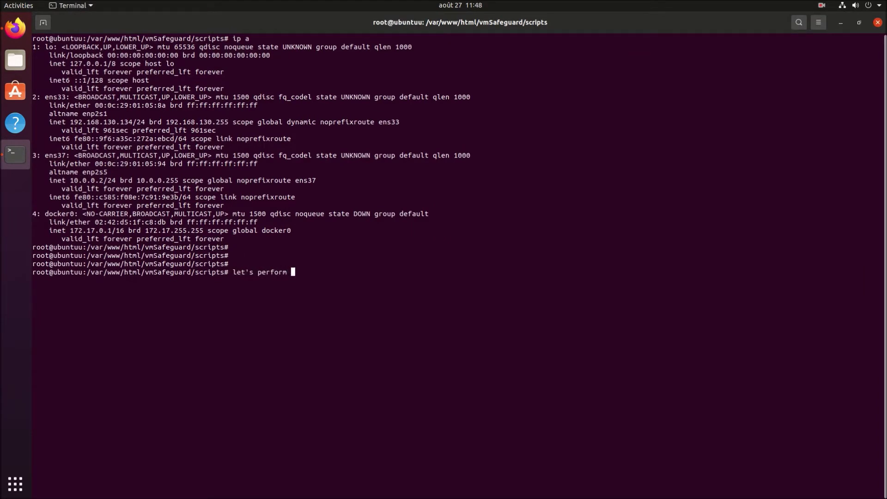
pyautogui.write(' two backup')
pyautogui.hotkey('ctrl', 'c')
pyautogui.press('Up')
pyautogui.press('Down')
pyautogui.write('cripts# ')
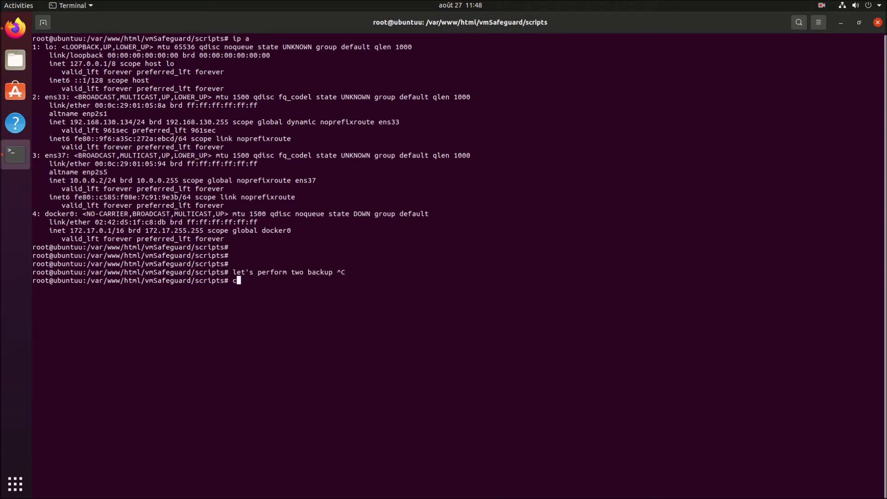
pyautogui.write('backups')
pyautogui.hotkey('ctrl', 'c')
pyautogui.hotkey('alt', 'Tab')
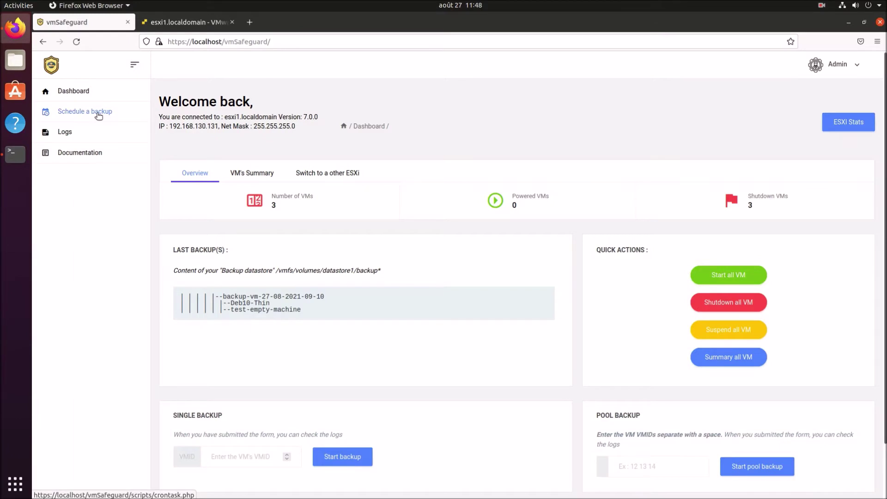
# Look up VMIDs 4, 7 and 8 in the all-VM summary, noting test-empty-machine is VMID 8.
pyautogui.click(731, 360)
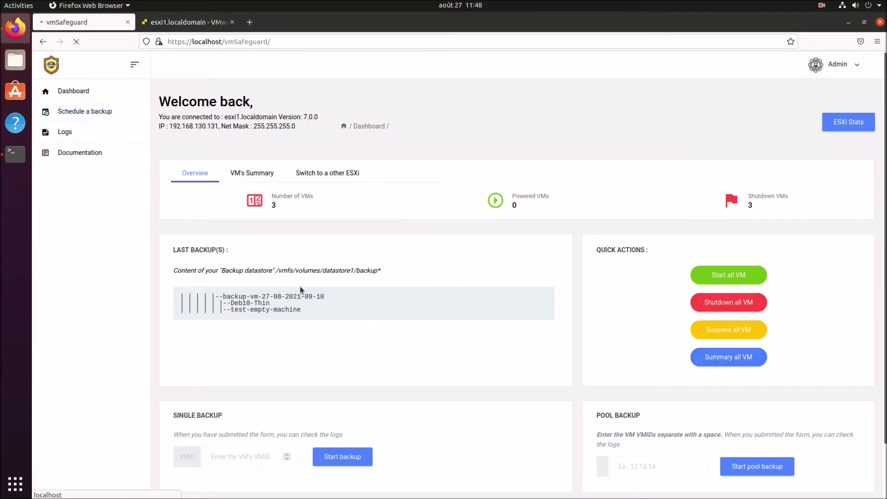
pyautogui.click(12, 153)
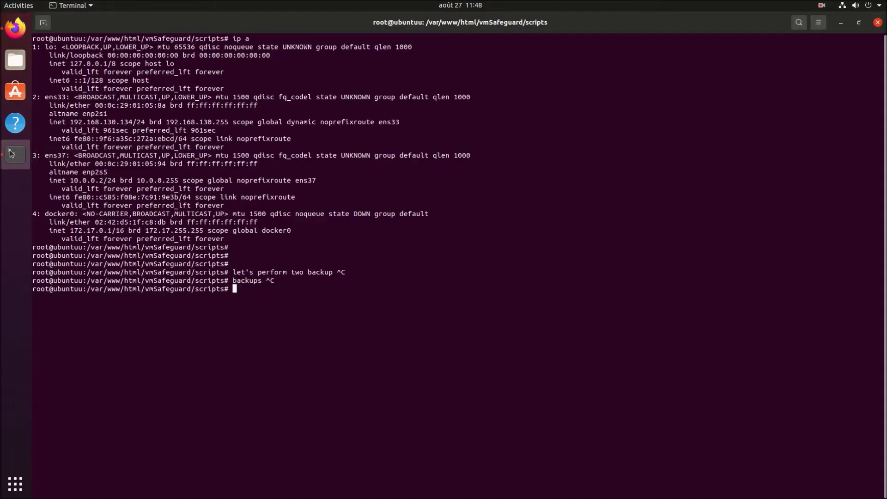
pyautogui.write('you need the vmid')
pyautogui.hotkey('alt', 'Tab')
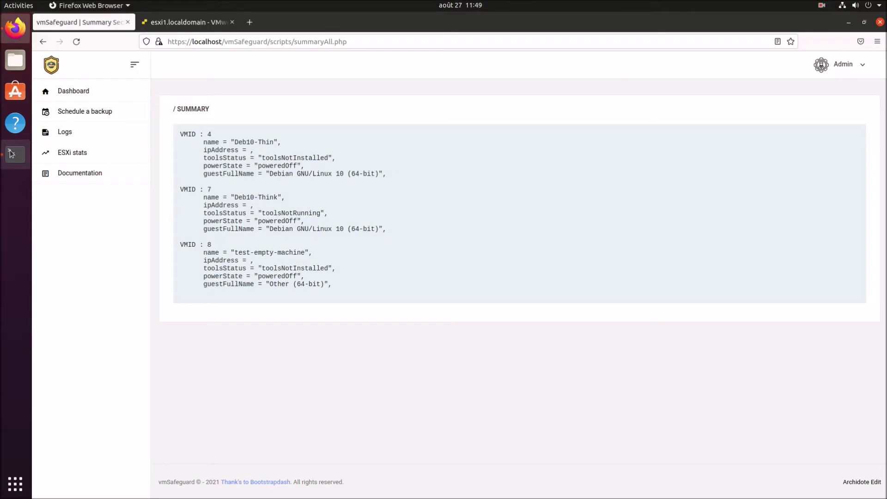
pyautogui.moveTo(204, 198); pyautogui.dragTo(208, 190)
pyautogui.doubleClick(209, 244)
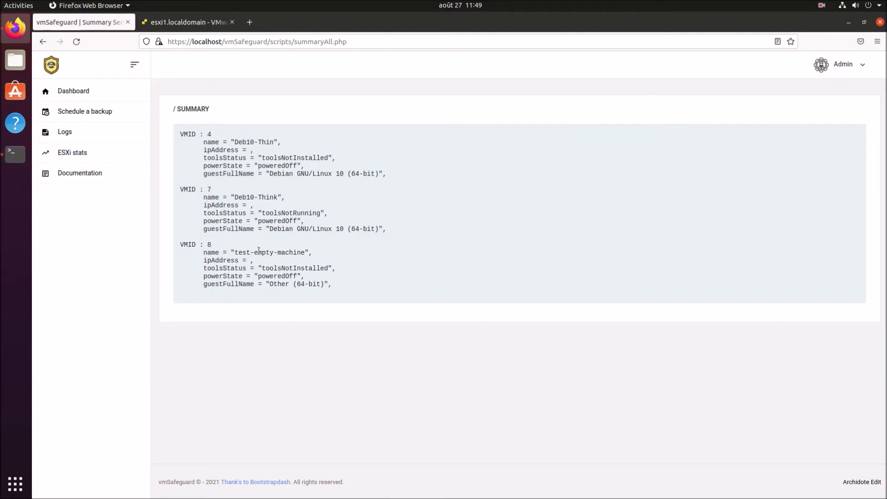
pyautogui.click(42, 42)
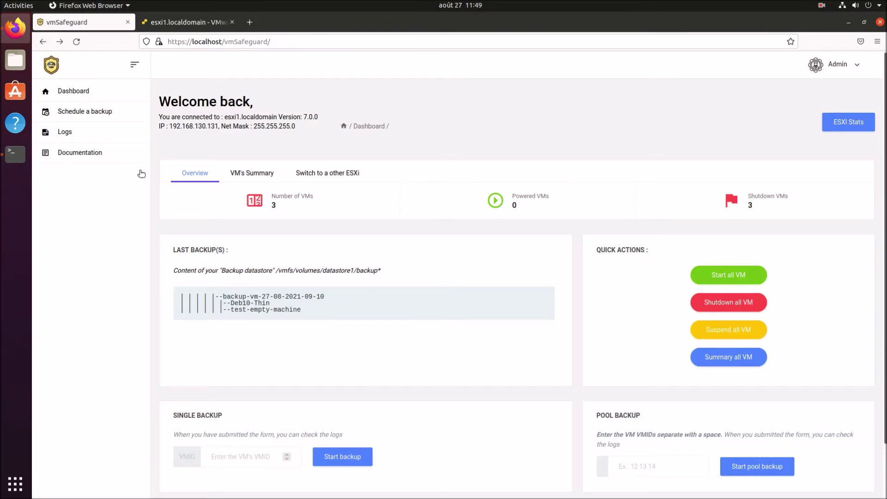
pyautogui.click(184, 21)
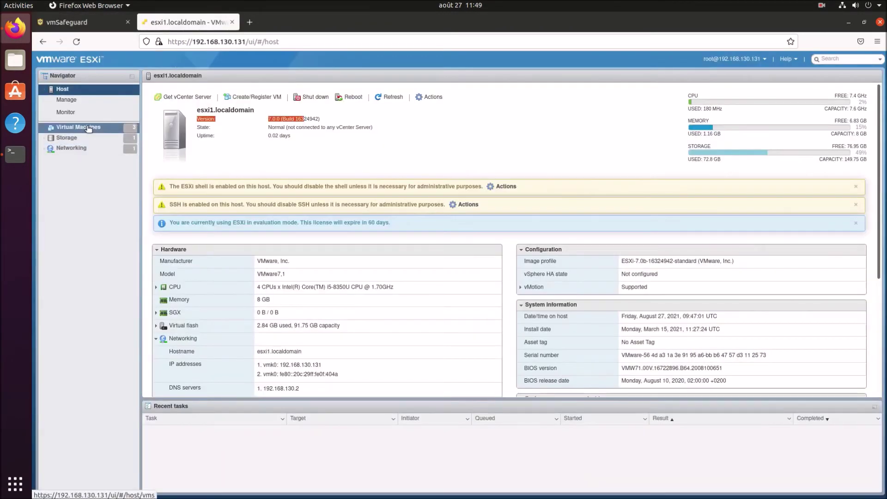
# Power on test-empty-machine from the ESXi Virtual Machines list.
pyautogui.click(88, 127)
pyautogui.click(195, 151)
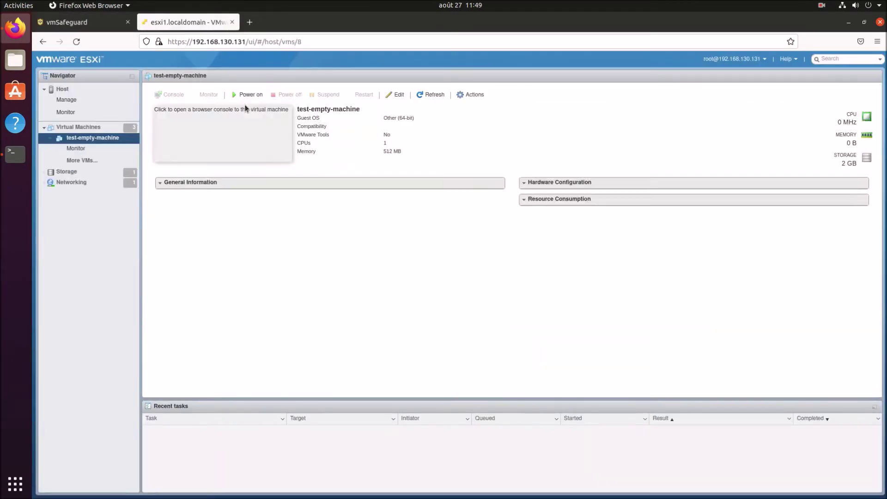
pyautogui.click(257, 96)
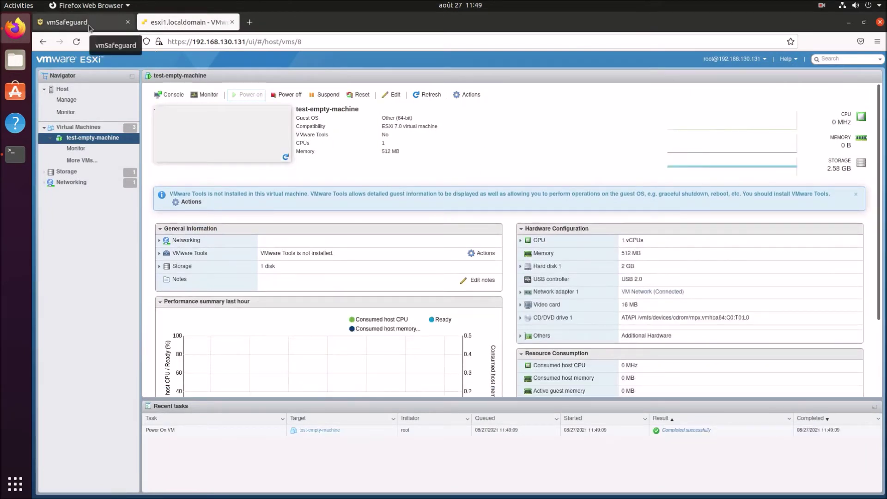
pyautogui.click(89, 27)
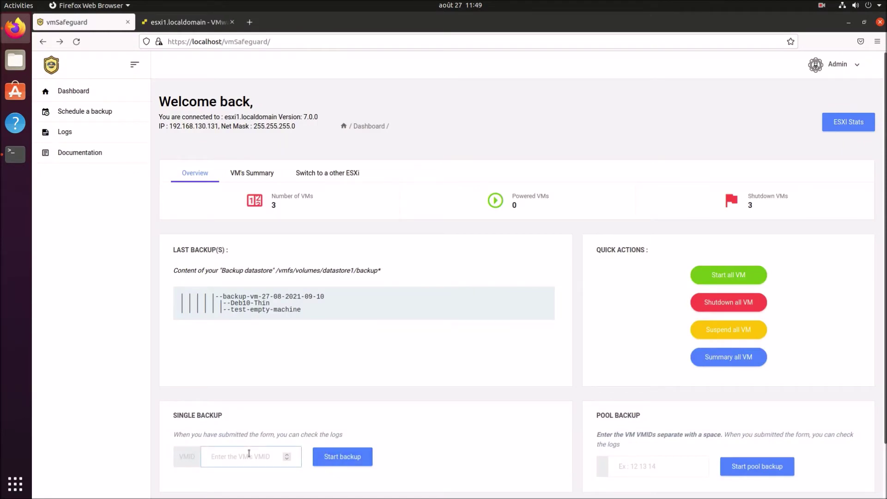
# Start a single backup of VMID 8 and view its progress in the latest logs.
pyautogui.write('f')
pyautogui.press('BackSpace')
pyautogui.write('8')
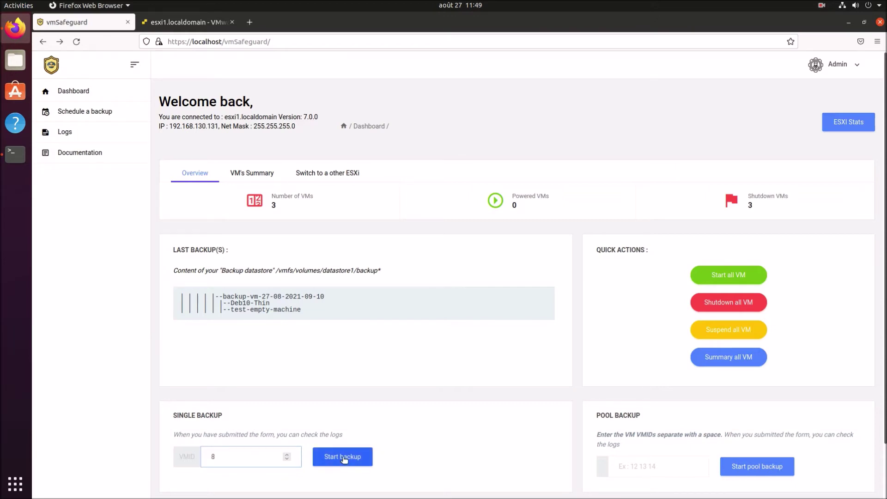
pyautogui.click(343, 458)
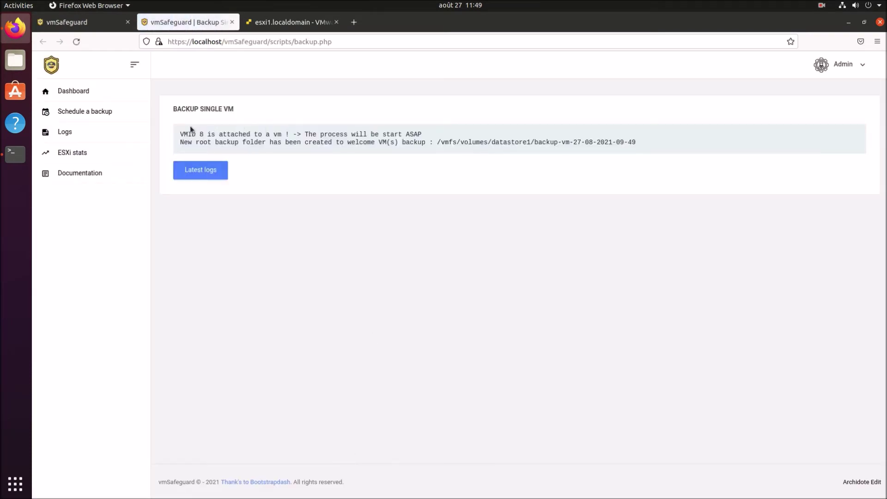
pyautogui.moveTo(180, 134); pyautogui.dragTo(434, 135)
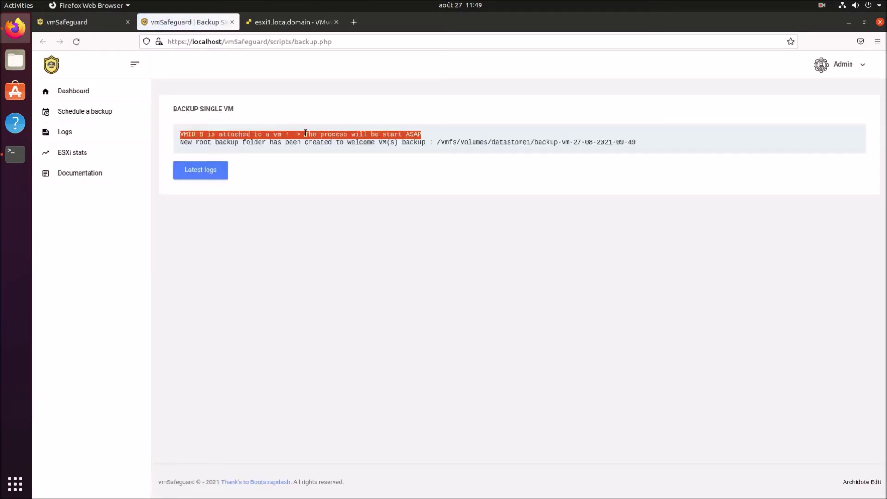
pyautogui.moveTo(184, 142); pyautogui.dragTo(504, 149)
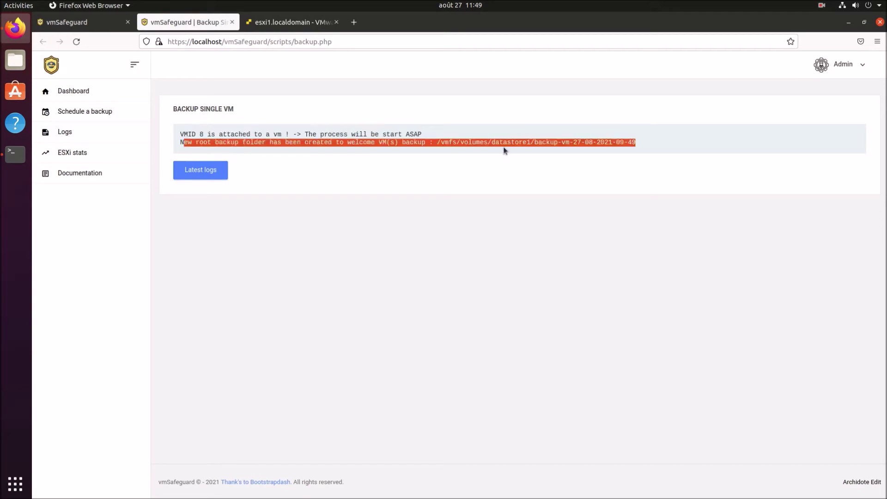
pyautogui.click(655, 173)
pyautogui.click(205, 171)
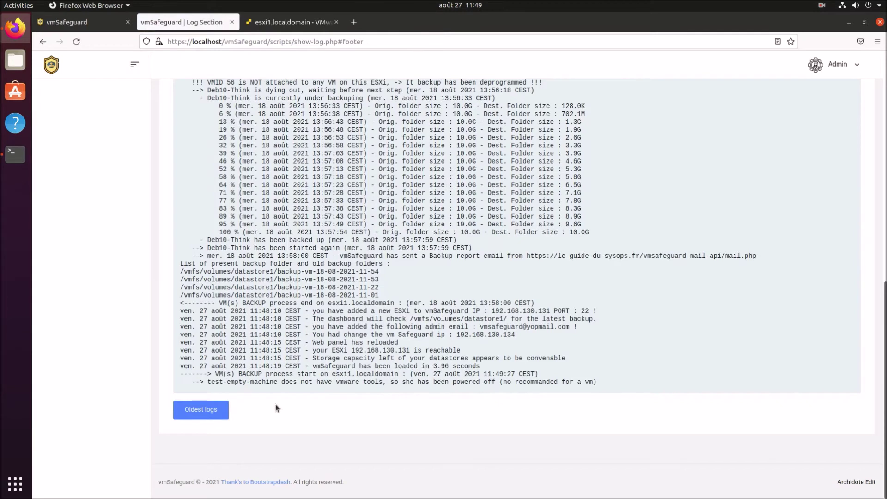
# Highlight the log lines noting test-empty-machine lacks tools and was then backed up.
pyautogui.moveTo(174, 374); pyautogui.dragTo(452, 380)
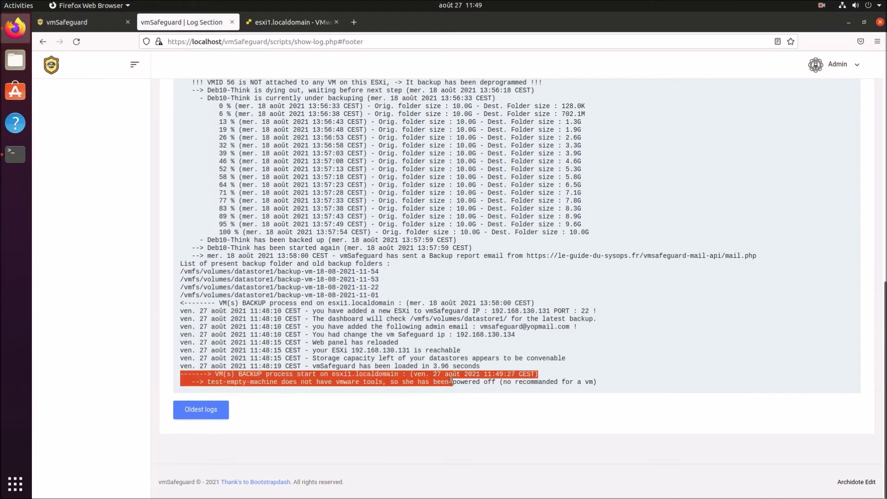
pyautogui.click(445, 382)
pyautogui.moveTo(234, 378); pyautogui.dragTo(522, 382)
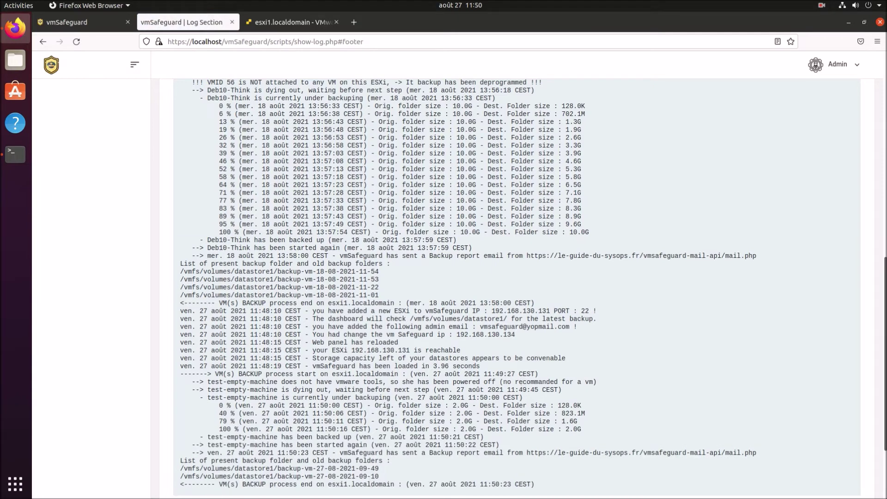
pyautogui.moveTo(223, 436); pyautogui.dragTo(368, 445)
# Check the ESXi host page, highlight the 'report email sent' log line, and open a new tab.
pyautogui.click(283, 21)
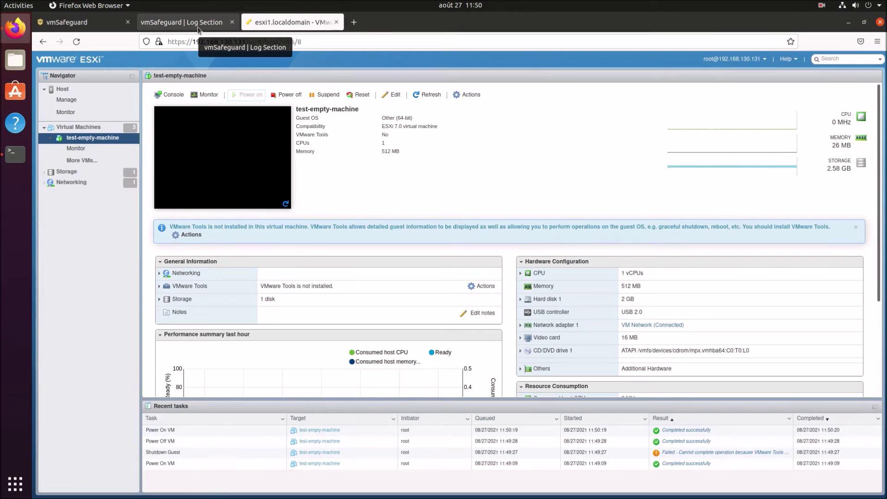
pyautogui.click(198, 27)
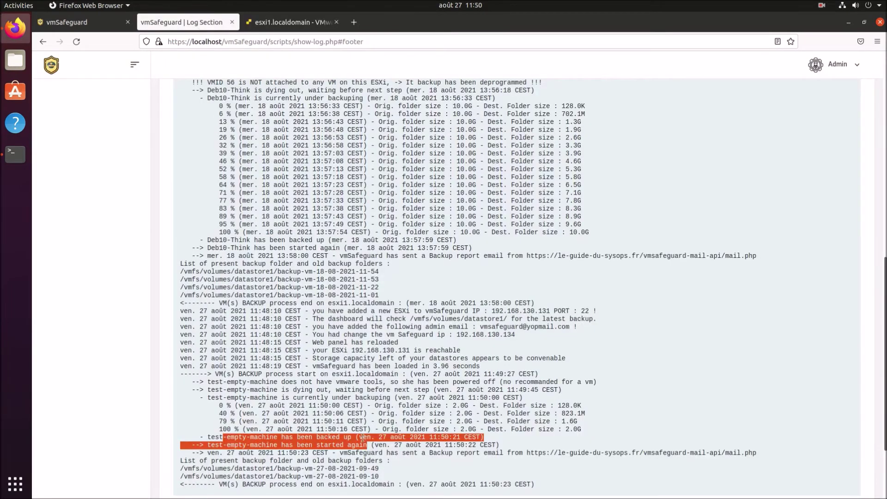
pyautogui.click(363, 438)
pyautogui.moveTo(231, 453); pyautogui.dragTo(765, 456)
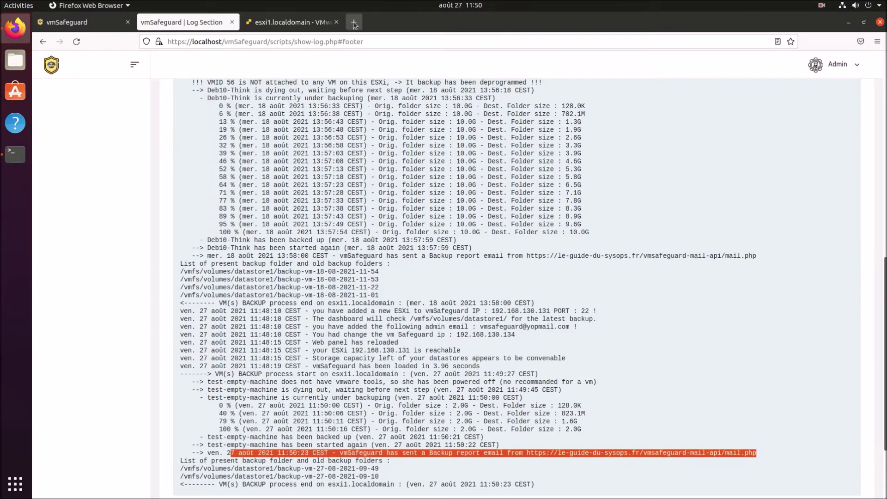
pyautogui.click(354, 22)
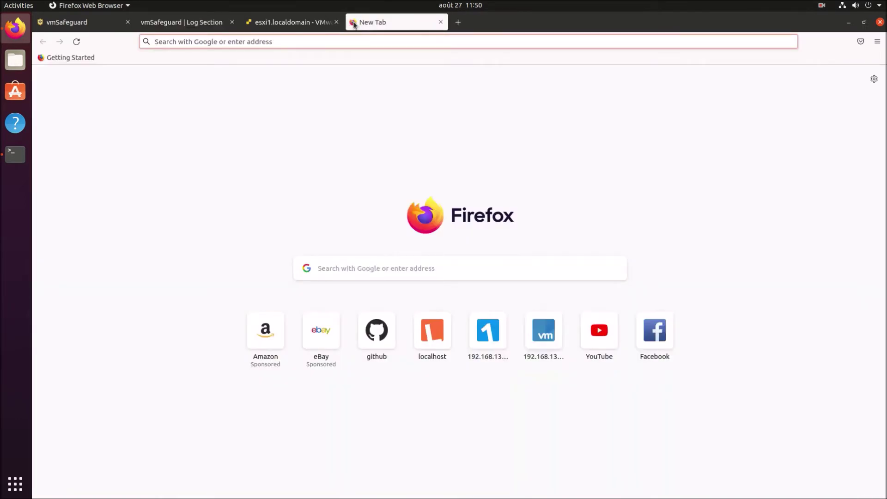
# Search for yopmail and go to the YOPmail site, accepting its cookies.
pyautogui.write('yopmail')
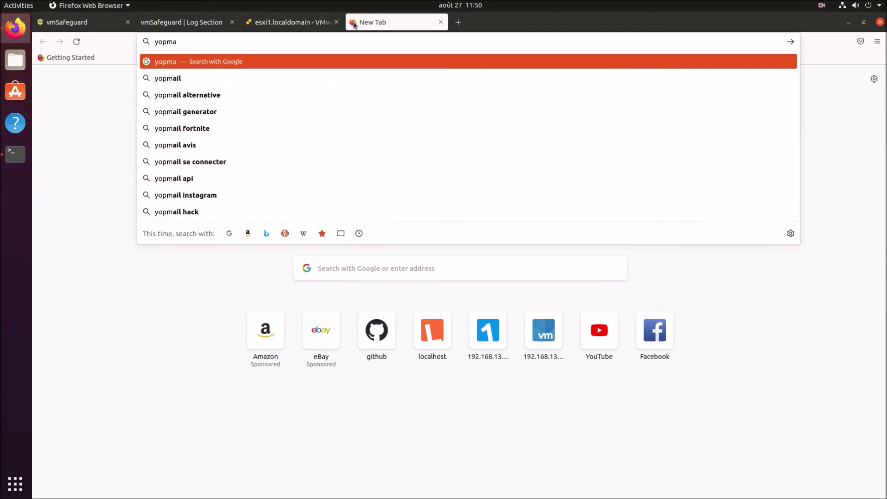
pyautogui.press('Return')
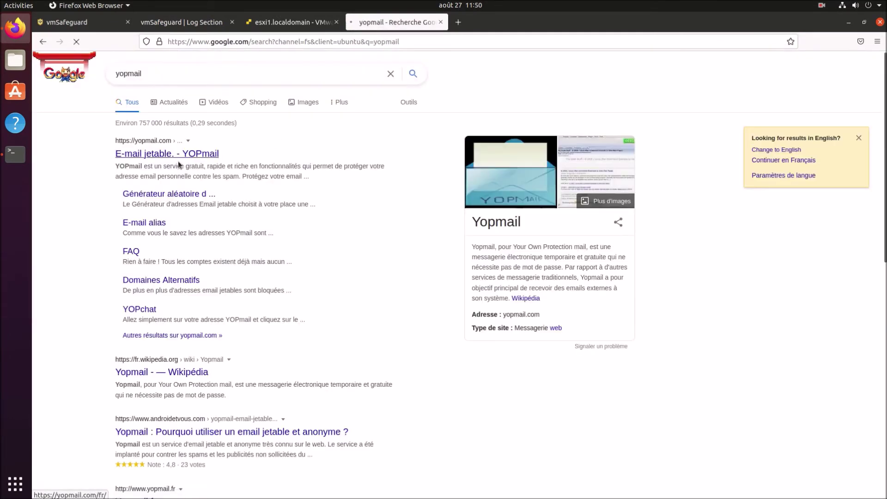
pyautogui.click(155, 158)
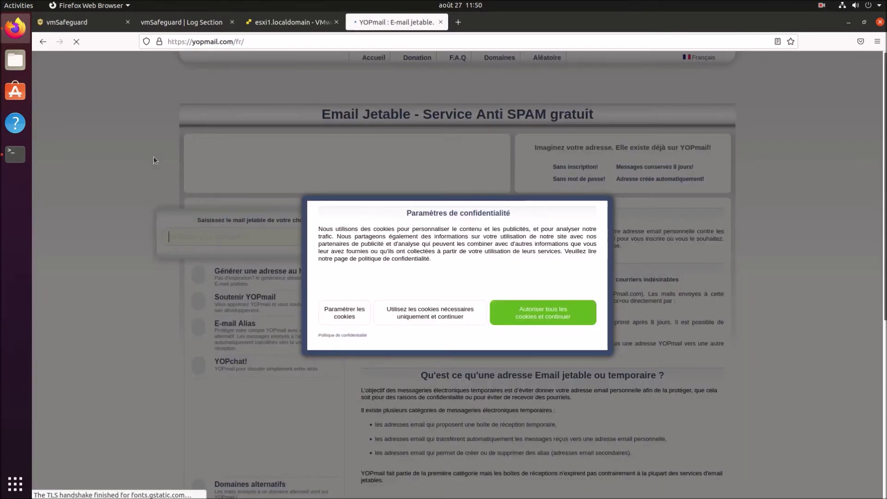
pyautogui.click(554, 319)
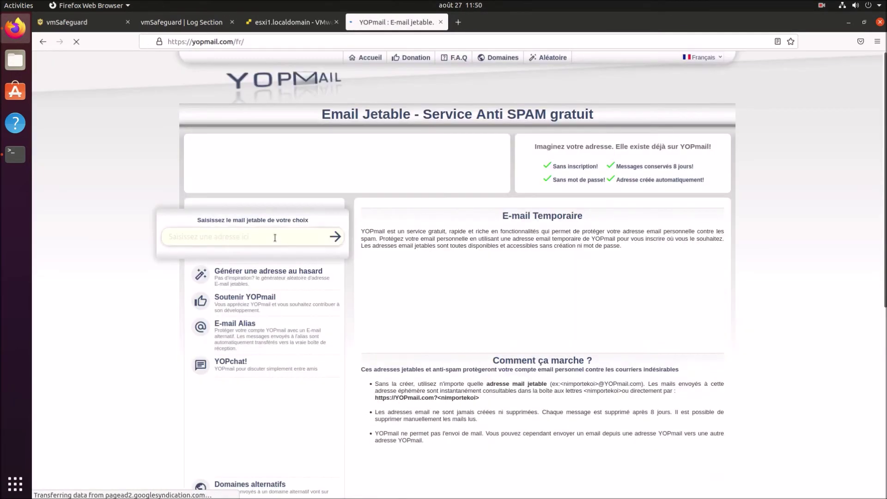
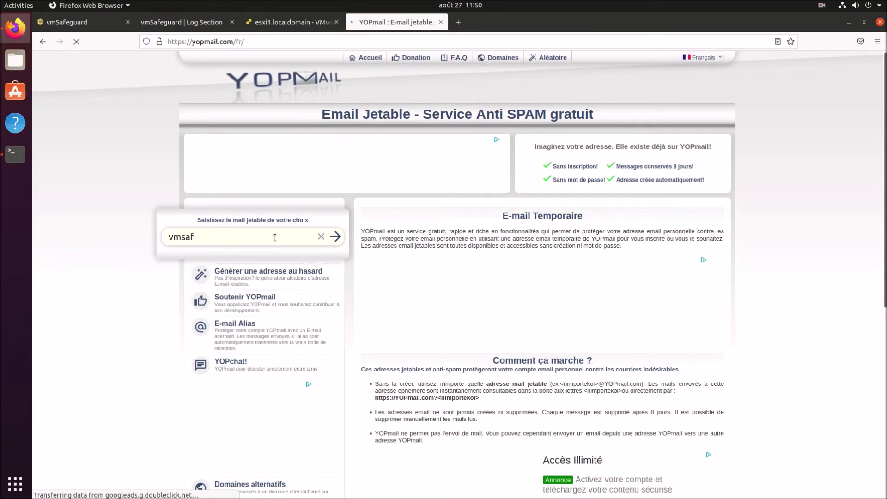
# Open the vmsafeguard inbox and read the test-empty-machine Backup Report email.
pyautogui.press('Return')
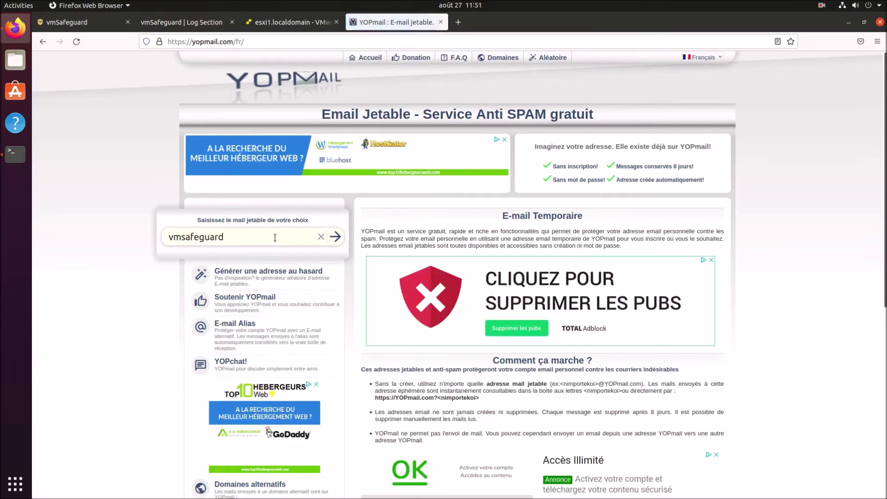
pyautogui.moveTo(297, 158); pyautogui.dragTo(664, 164)
pyautogui.click(675, 171)
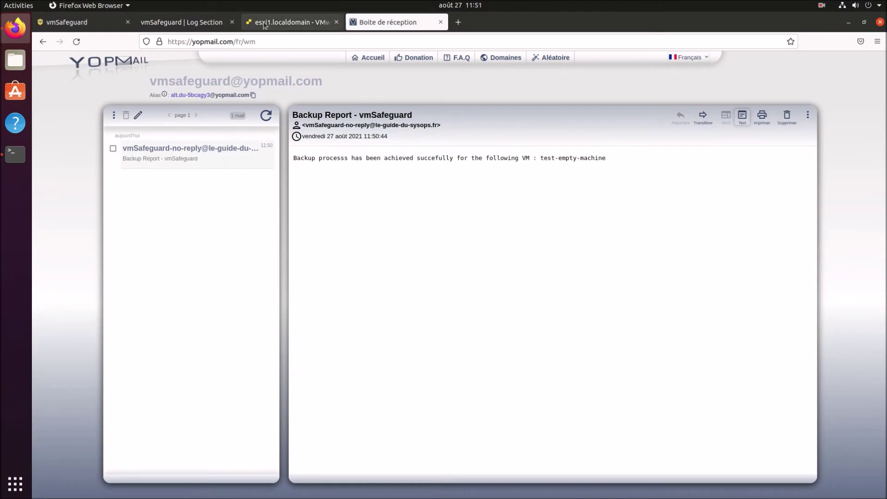
pyautogui.click(292, 22)
pyautogui.click(86, 28)
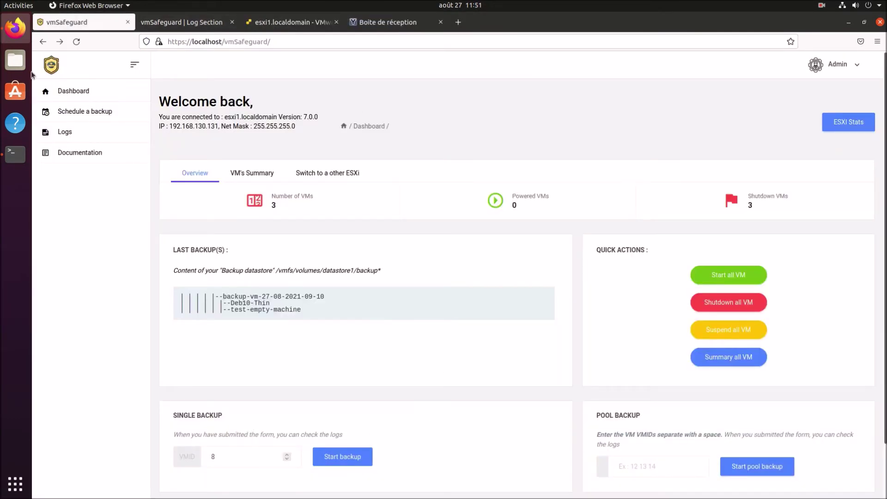
pyautogui.click(4, 156)
pyautogui.hotkey('ctrl', 'c')
pyautogui.write('i')
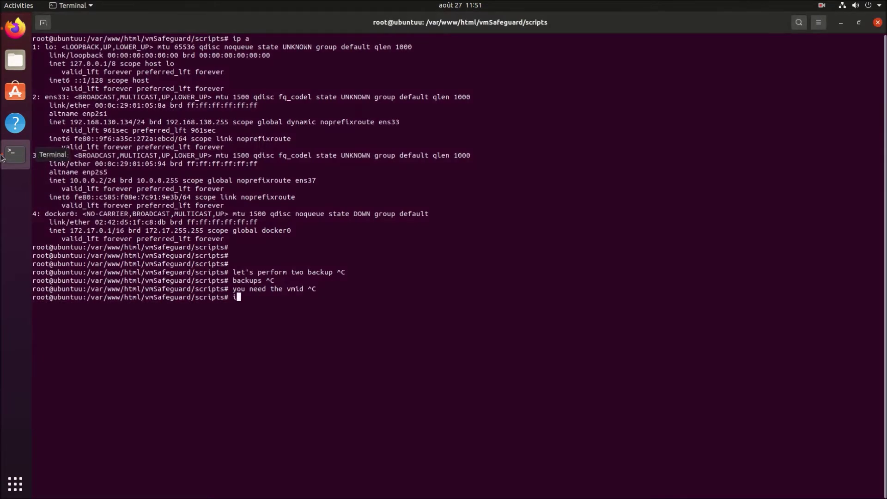
pyautogui.write('f you provide a wrong vmid, the backup will ')
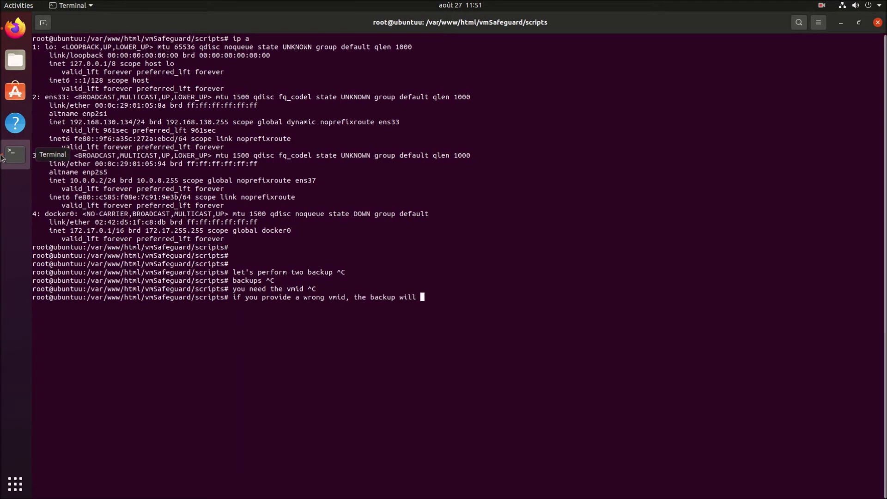
pyautogui.write('be cancelled')
pyautogui.hotkey('ctrl', 'c')
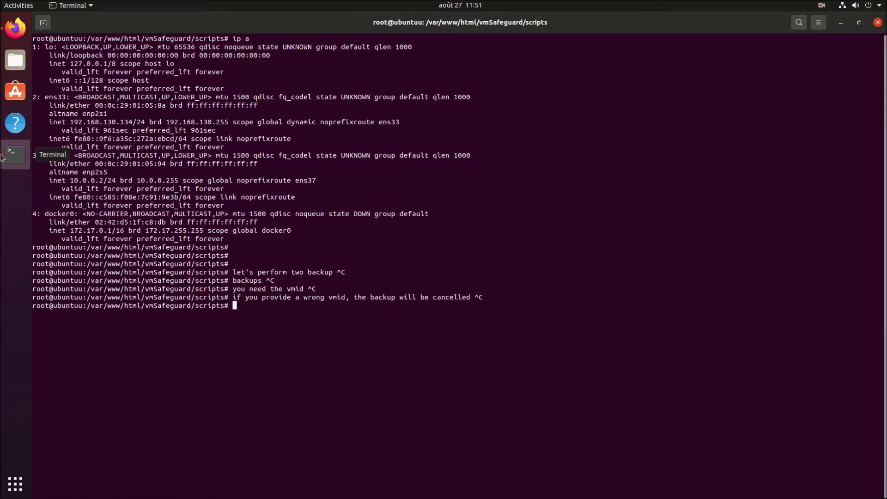
pyautogui.click(2, 157)
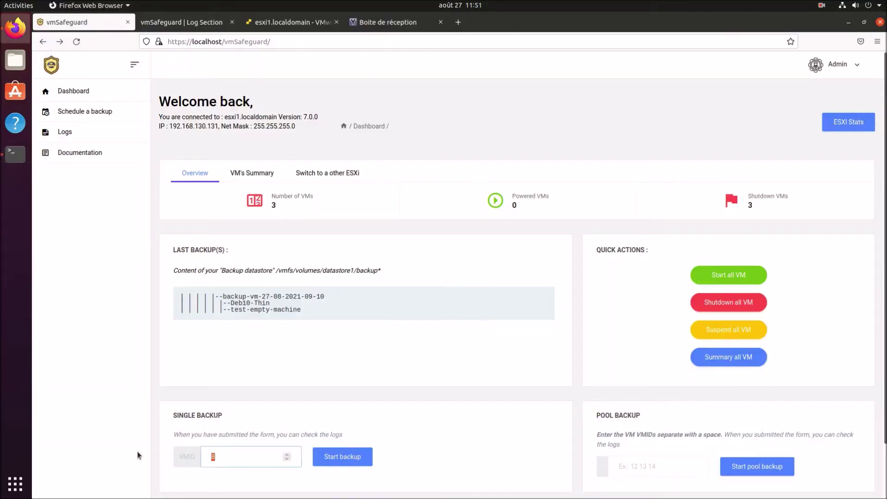
# Run a single backup for VMID 20 and note the 'not attached to any VM' cancellation.
pyautogui.write('10')
pyautogui.press('Return')
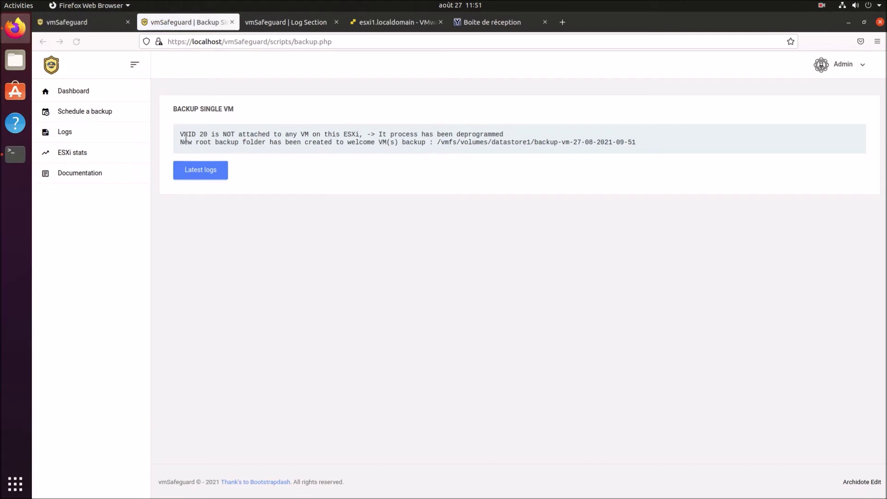
pyautogui.moveTo(185, 131); pyautogui.dragTo(495, 135)
pyautogui.click(232, 22)
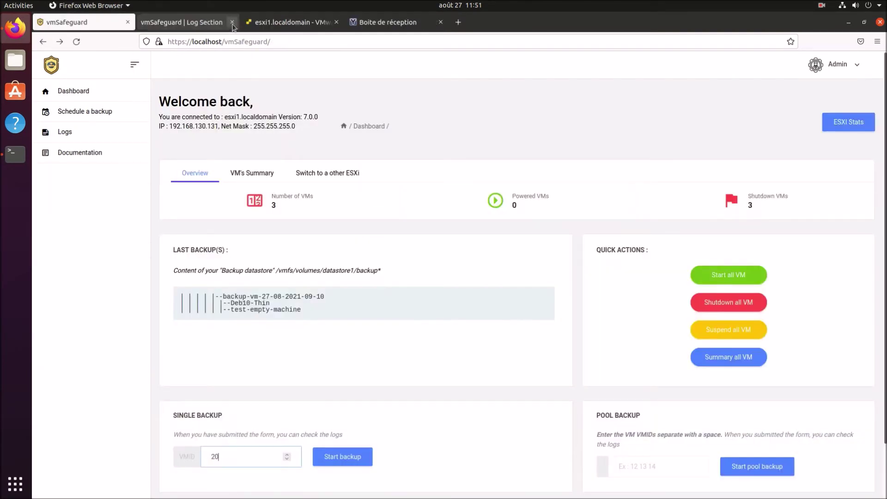
# Back in Terminal, type the note 'so know let's backup 2 vm'.
pyautogui.click(16, 154)
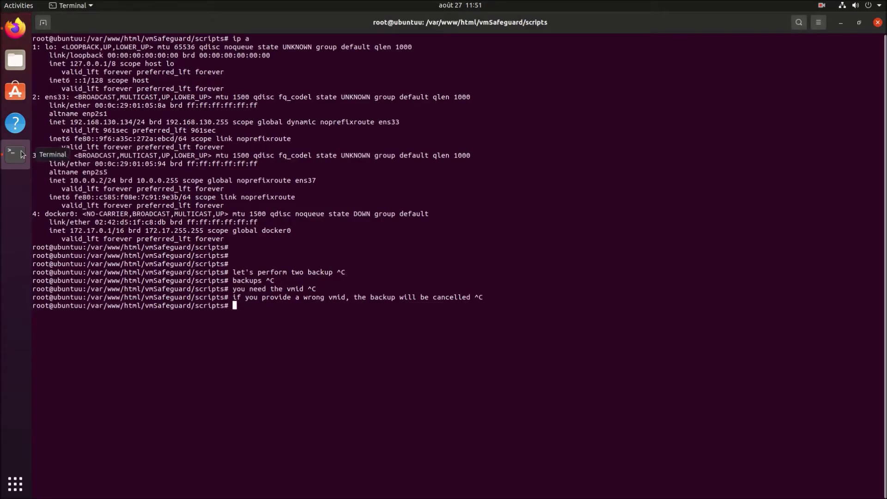
pyautogui.press('Return')
pyautogui.press('Return')
pyautogui.press('Return')
pyautogui.write('so k')
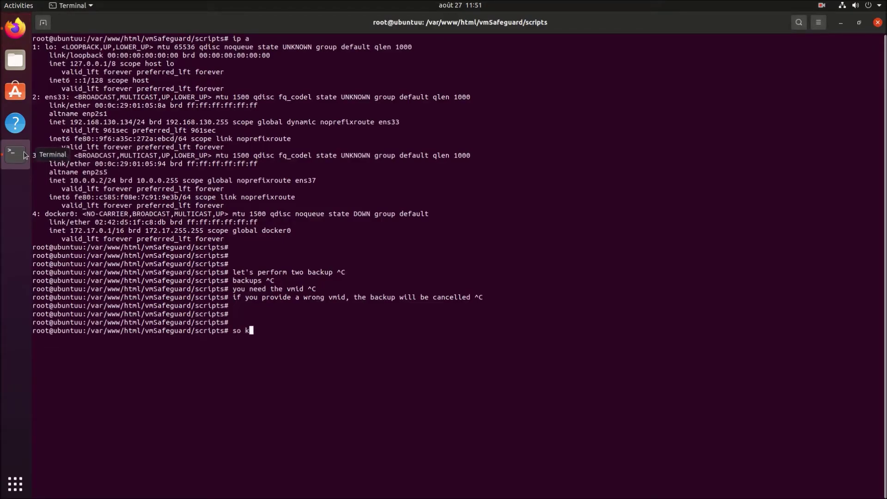
pyautogui.write("now let's backup 2 vm")
# Open vmSafeguard's VM Summary lookup and start entering a VM name.
pyautogui.hotkey('alt', 'Tab')
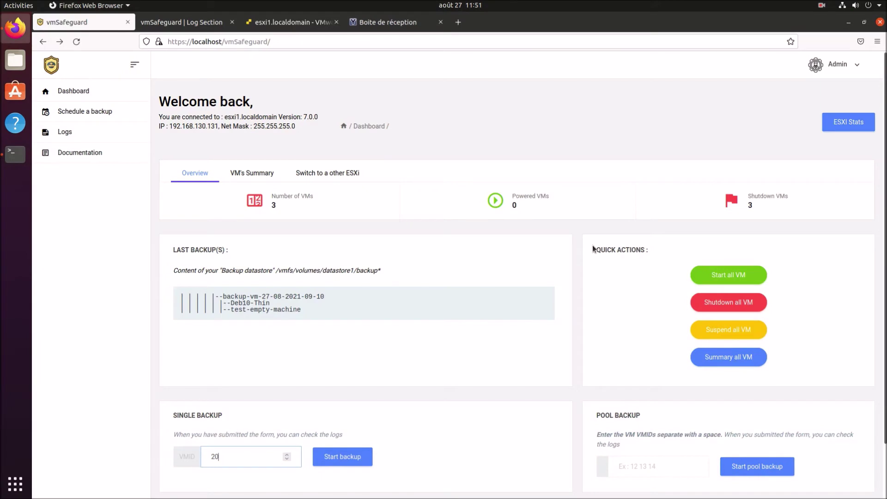
pyautogui.click(273, 173)
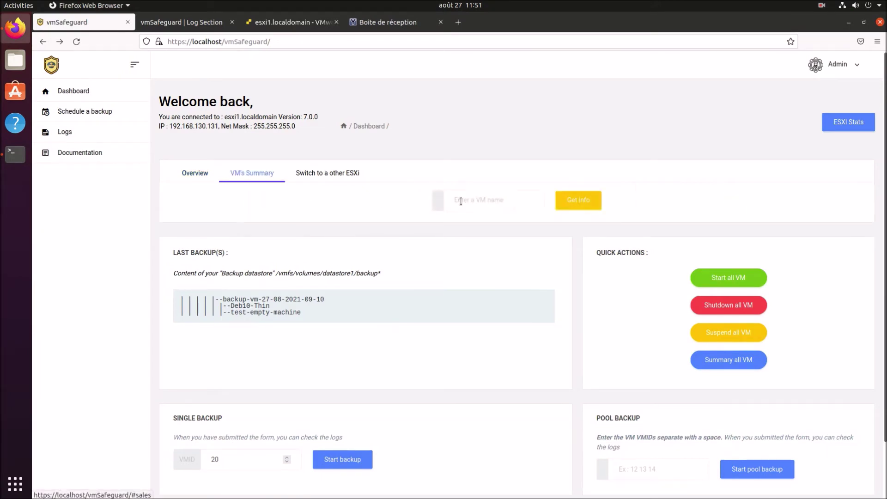
pyautogui.click(476, 201)
pyautogui.write('Debian-10-Thin')
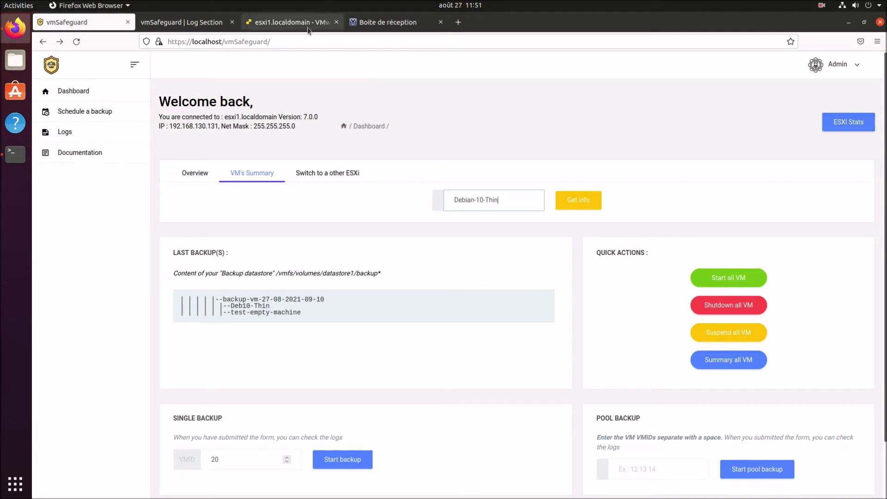
# Copy the Deb10-Thin name from the ESXi host's virtual machine list.
pyautogui.click(291, 22)
pyautogui.click(90, 161)
pyautogui.click(190, 131)
pyautogui.moveTo(342, 106); pyautogui.dragTo(296, 108)
pyautogui.hotkey('ctrl', 'c')
pyautogui.moveTo(337, 109); pyautogui.dragTo(298, 109)
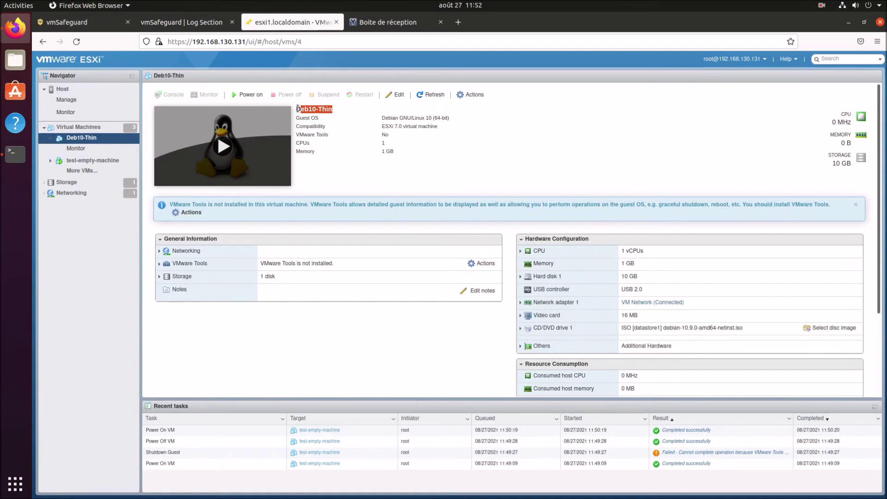
# Paste Deb10-Thin into the VM name field and request its summary.
pyautogui.click(185, 23)
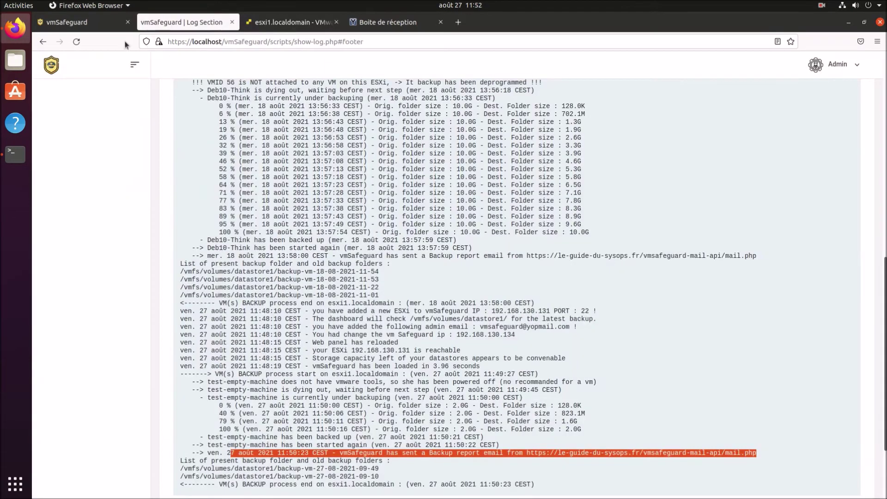
pyautogui.click(83, 22)
pyautogui.hotkey('ctrl', 'a')
pyautogui.hotkey('ctrl', 'v')
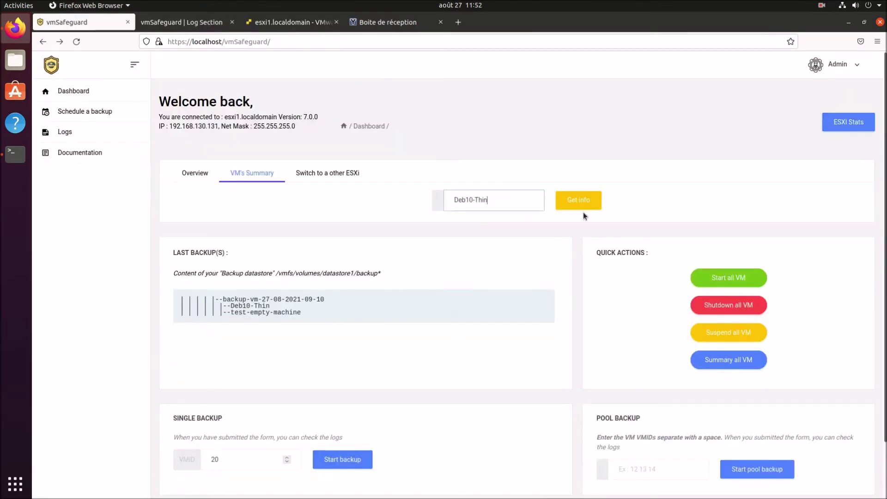
pyautogui.click(580, 201)
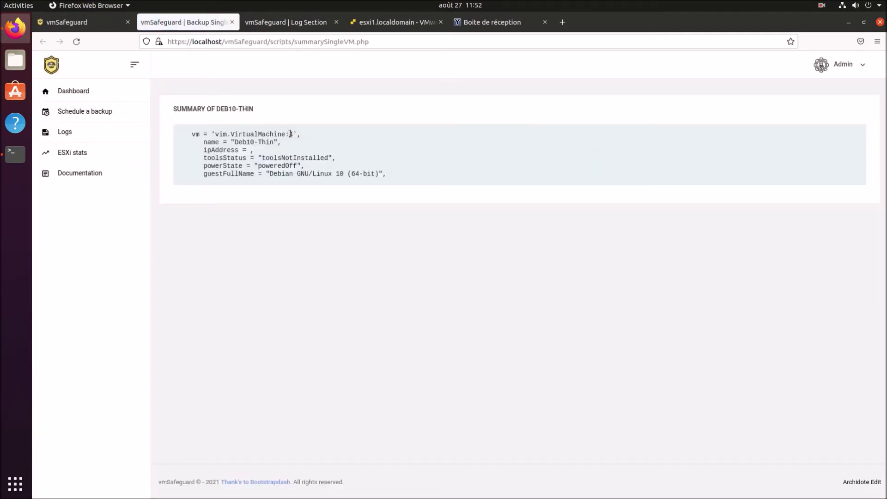
# Power on Deb10-Thin and power off test-empty-machine, confirming the prompt.
pyautogui.click(392, 22)
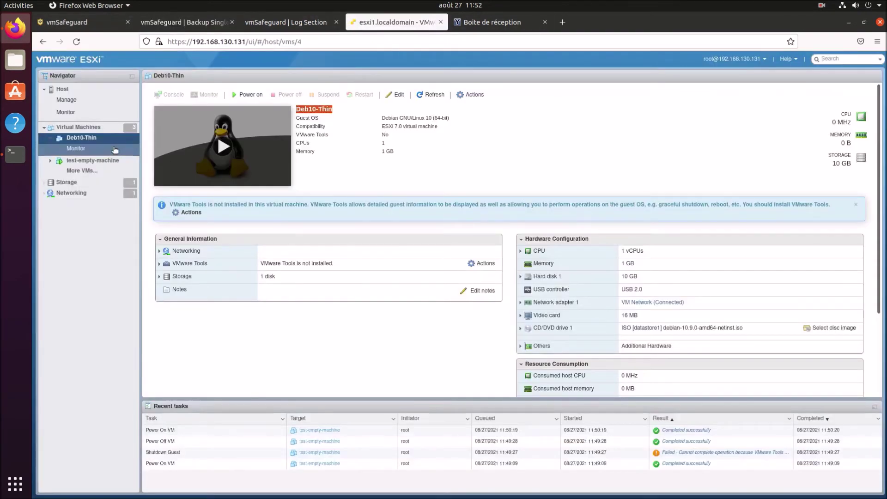
pyautogui.click(247, 95)
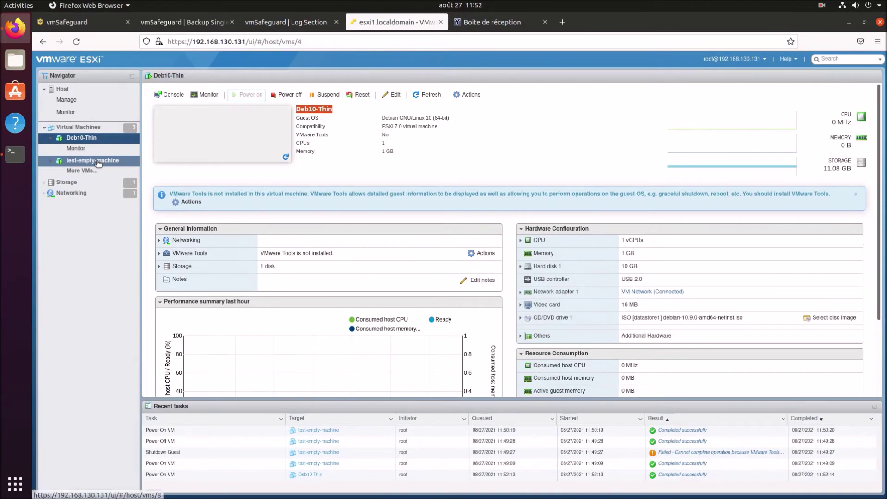
pyautogui.click(95, 161)
pyautogui.click(288, 94)
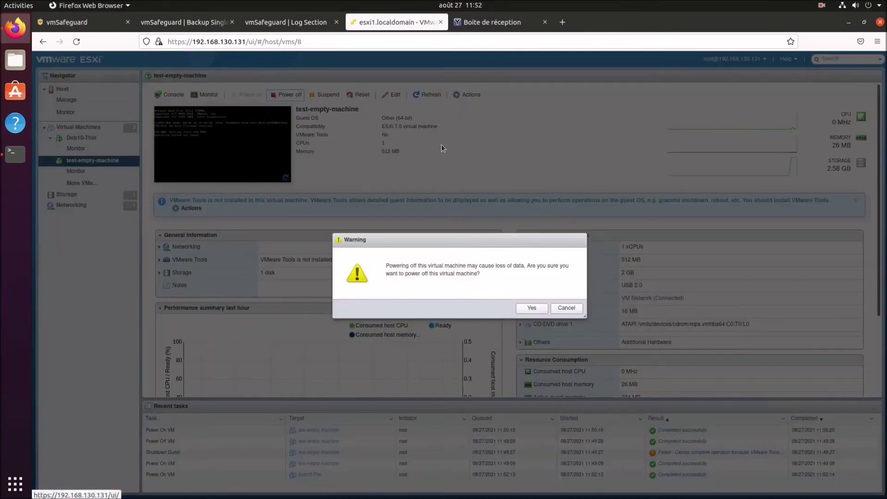
pyautogui.click(534, 307)
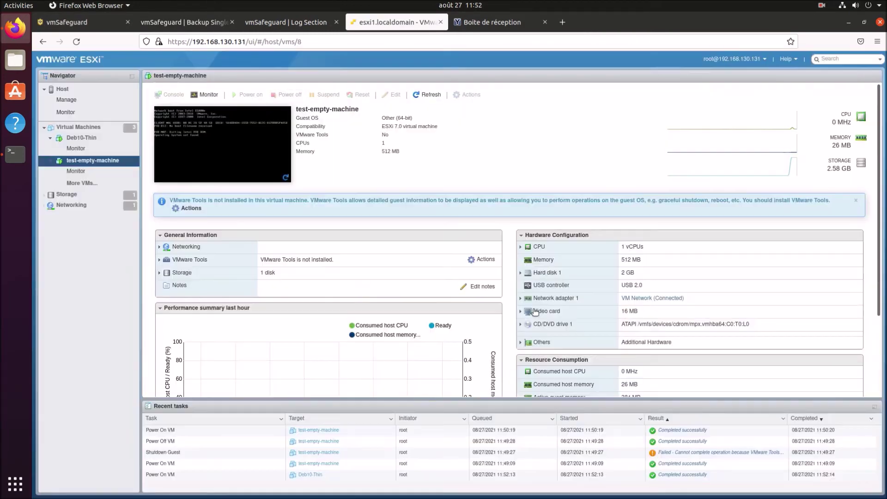
# In Terminal, type the note 'scenario : One machine is powered on and the other is shutdown'.
pyautogui.click(15, 153)
pyautogui.hotkey('ctrl', 'c')
pyautogui.write('scenari')
pyautogui.press('BackSpace')
pyautogui.write('o : One machine is ')
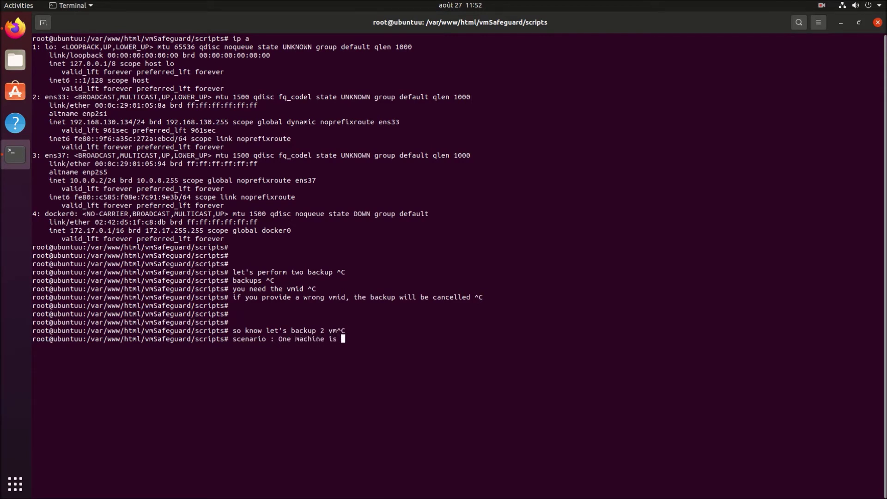
pyautogui.write('powered on and the other i')
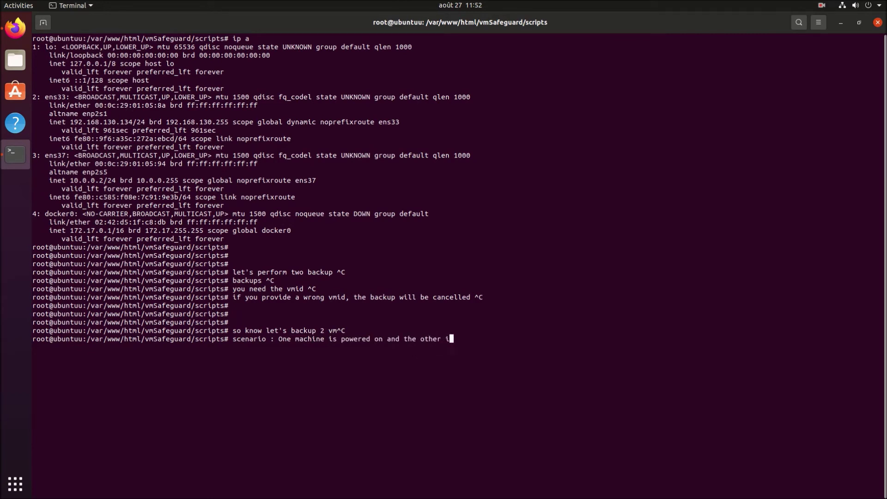
pyautogui.write('s shutdown')
# Change the scenario note's ending to 'powered off' and cancel the line.
pyautogui.press('BackSpace')
pyautogui.press('BackSpace')
pyautogui.press('BackSpace')
pyautogui.press('BackSpace')
pyautogui.press('BackSpace')
pyautogui.press('BackSpace')
pyautogui.press('BackSpace')
pyautogui.press('BackSpace')
pyautogui.press('BackSpace')
pyautogui.write('powered off')
pyautogui.hotkey('ctrl', 'c')
pyautogui.press('Return')
pyautogui.press('Return')
# Go to vmSafeguard's Schedule a backup page.
pyautogui.hotkey('alt', 'Tab')
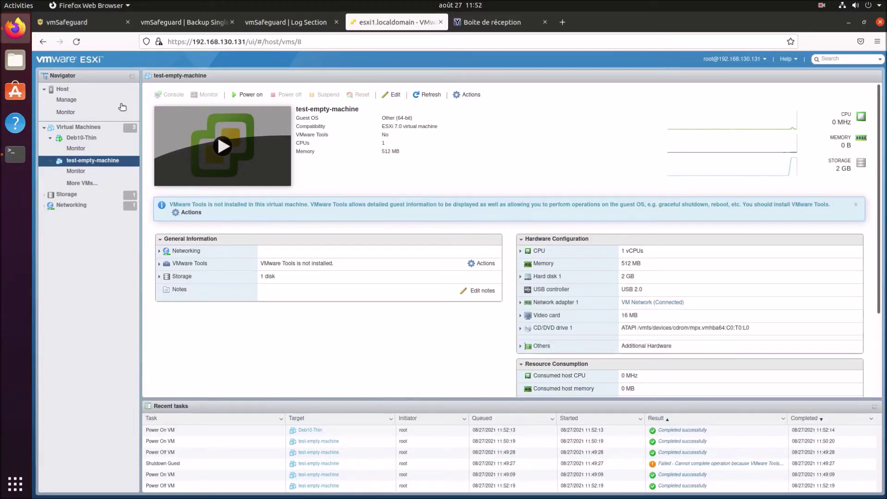
pyautogui.hotkey('alt', '1')
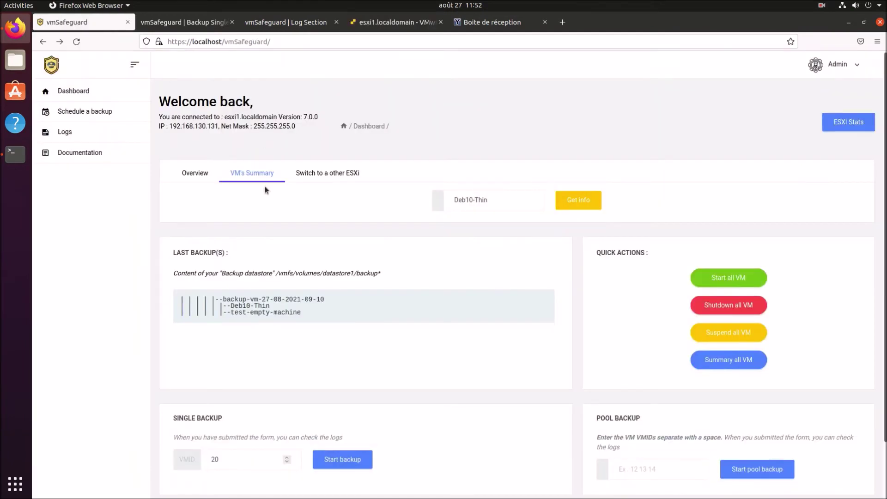
pyautogui.click(88, 112)
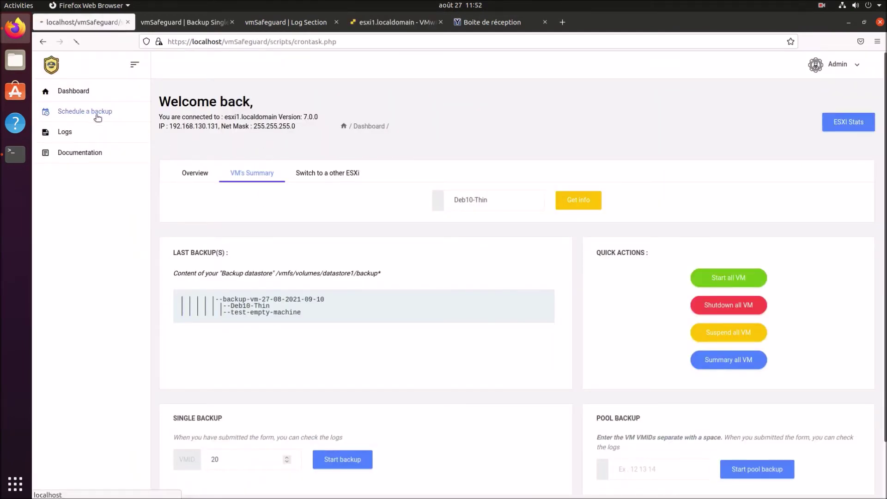
# In Terminal, type the note 'i will schedulled the backup x'.
pyautogui.hotkey('alt', 'Tab')
pyautogui.write('w')
pyautogui.press('BackSpace')
pyautogui.write('i will s')
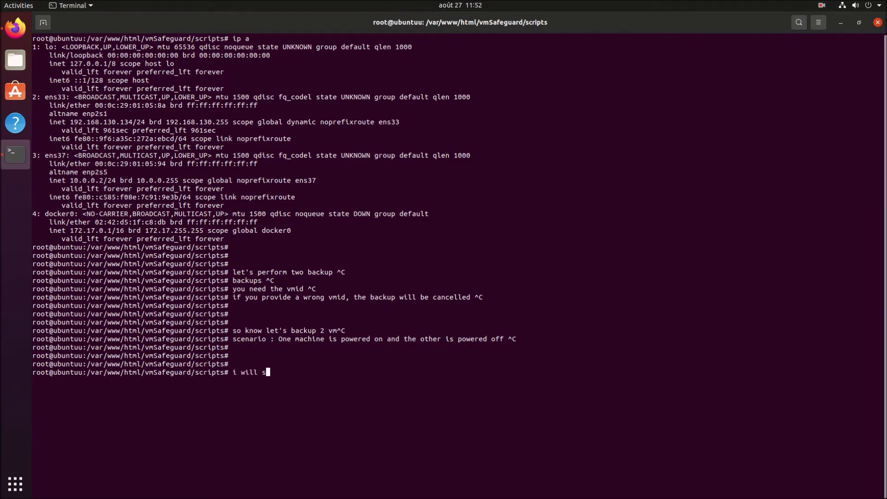
pyautogui.write('chedulled the backup x')
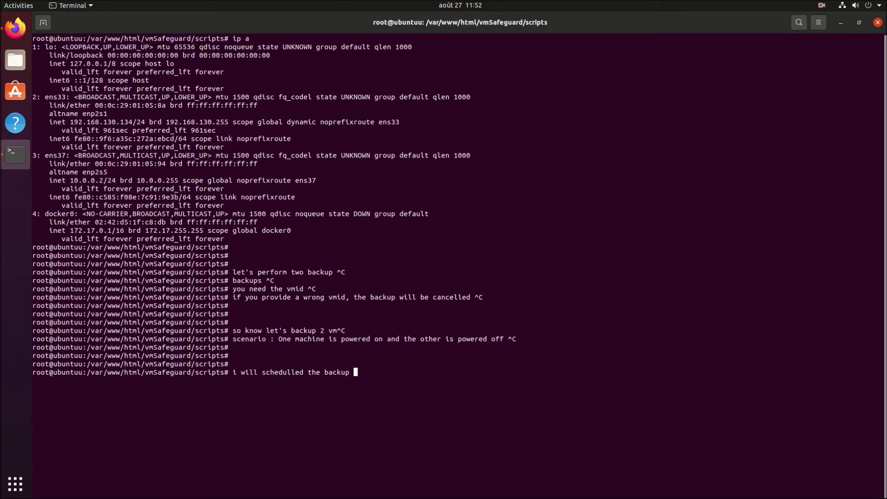
# Fill in the pool backup minute, hour 11, day * and month *, keeping All days.
pyautogui.hotkey('alt', 'Tab')
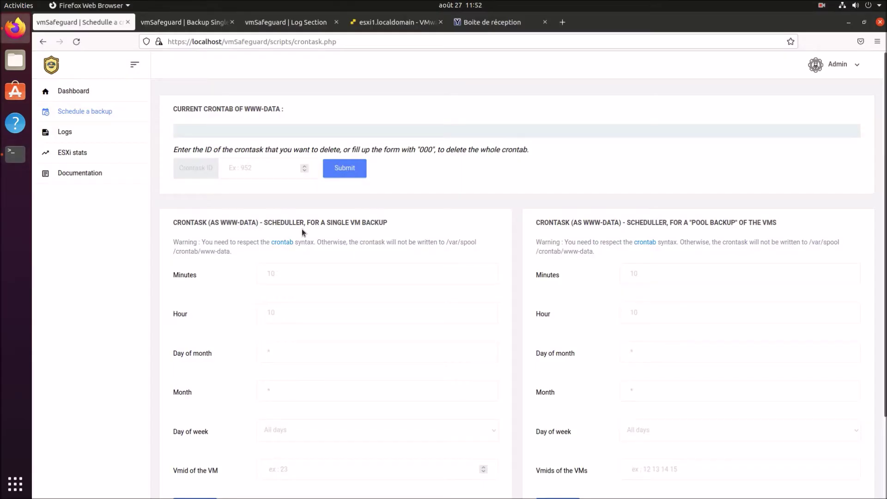
pyautogui.scroll(-1, 314, 277)
pyautogui.scroll(-3, 315, 277)
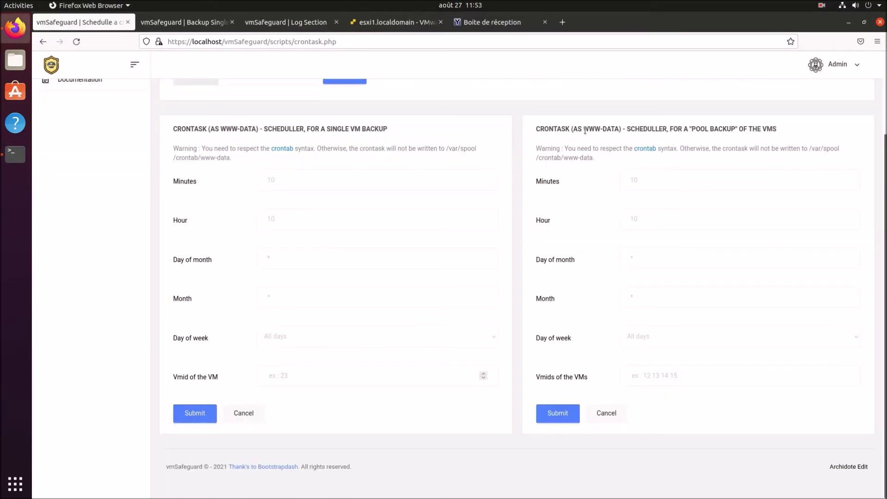
pyautogui.moveTo(586, 131); pyautogui.dragTo(784, 139)
pyautogui.click(684, 175)
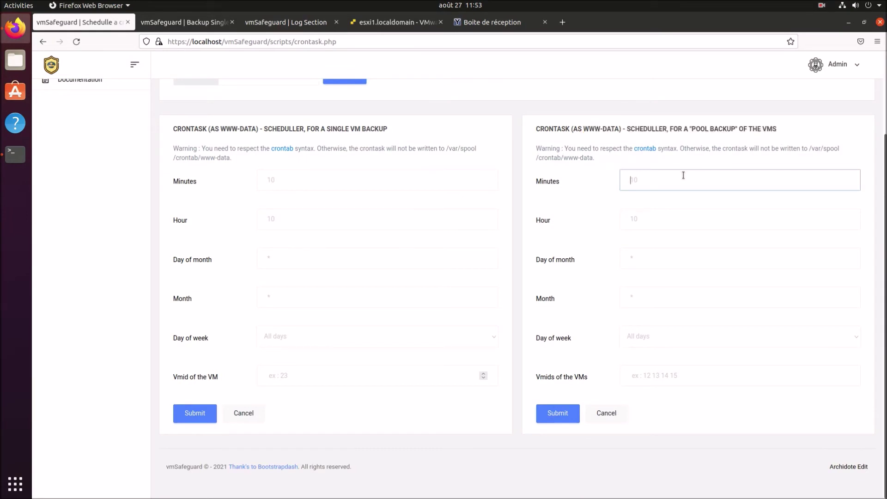
pyautogui.write('54')
pyautogui.press('Tab')
pyautogui.write('11')
pyautogui.press('Tab')
pyautogui.write('*')
pyautogui.press('Tab')
pyautogui.write('*')
pyautogui.press('Tab')
pyautogui.press('Tab')
pyautogui.click(682, 336)
pyautogui.click(681, 341)
pyautogui.hotkey('shift', 'Tab')
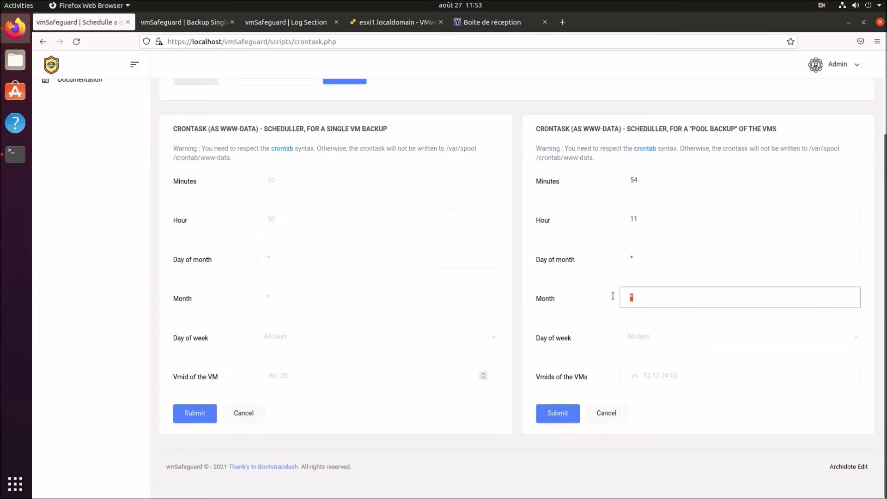
# Type an explanatory note about October in the month field, then clear it back.
pyautogui.write('10 got october')
pyautogui.moveTo(649, 300); pyautogui.dragTo(640, 298)
pyautogui.write('for')
pyautogui.click(701, 300)
pyautogui.hotkey('ctrl', 'a')
pyautogui.press('BackSpace')
pyautogui.press('Tab')
# Enter the pool backup VM ids 10 4 11 8, after trying explanatory notes.
pyautogui.click(662, 377)
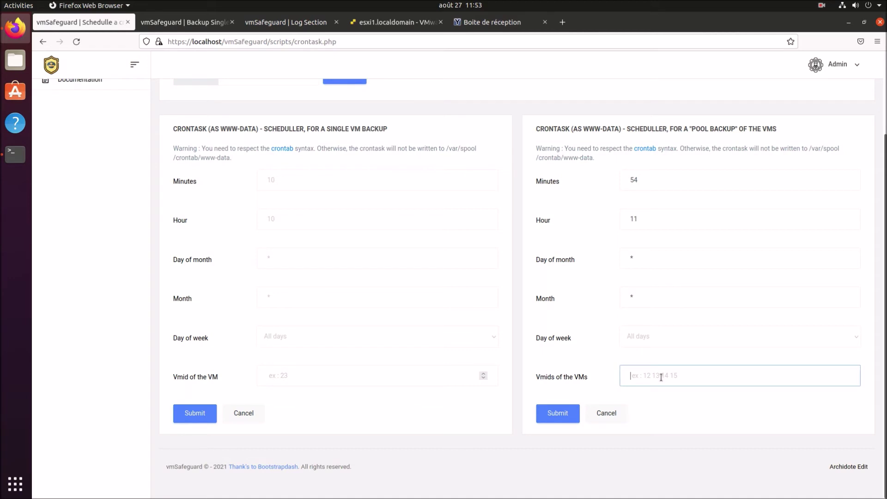
pyautogui.write('10 (')
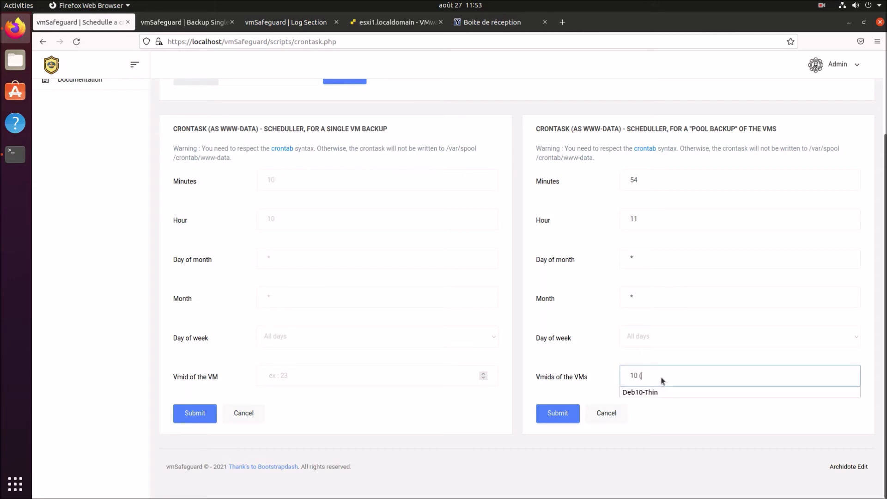
pyautogui.write('fake vmid')
pyautogui.press('BackSpace')
pyautogui.write('for example)a')
pyautogui.hotkey('ctrl', 'a')
pyautogui.press('BackSpace')
pyautogui.write('10 4')
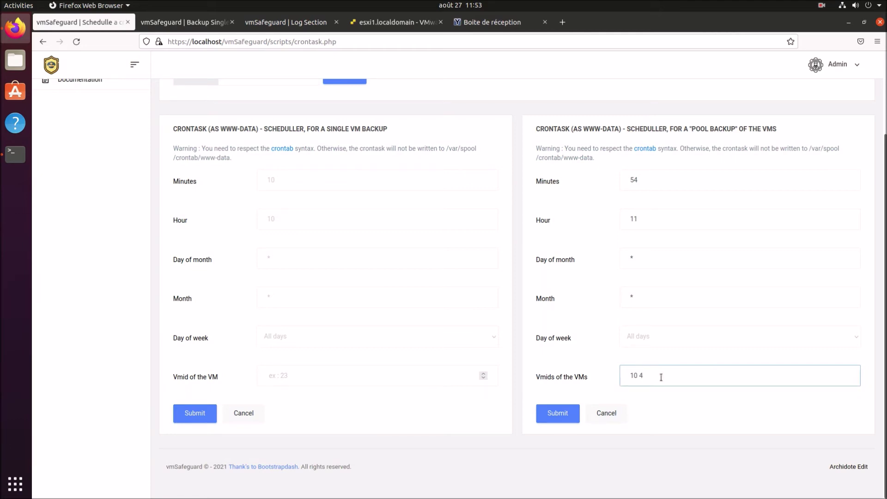
pyautogui.write(' 8 11 (Take vmid one aga')
pyautogui.press('BackSpace')
pyautogui.press('BackSpace')
pyautogui.press('BackSpace')
pyautogui.press('BackSpace')
pyautogui.press('BackSpace')
pyautogui.press('BackSpace')
pyautogui.press('BackSpace')
pyautogui.press('BackSpace')
pyautogui.press('BackSpace')
pyautogui.press('BackSpace')
pyautogui.press('BackSpace')
pyautogui.press('BackSpace')
pyautogui.press('BackSpace')
pyautogui.press('BackSpace')
pyautogui.press('BackSpace')
pyautogui.press('BackSpace')
pyautogui.press('BackSpace')
pyautogui.press('BackSpace')
pyautogui.press('BackSpace')
pyautogui.press('BackSpace')
pyautogui.write('88')
pyautogui.click(676, 416)
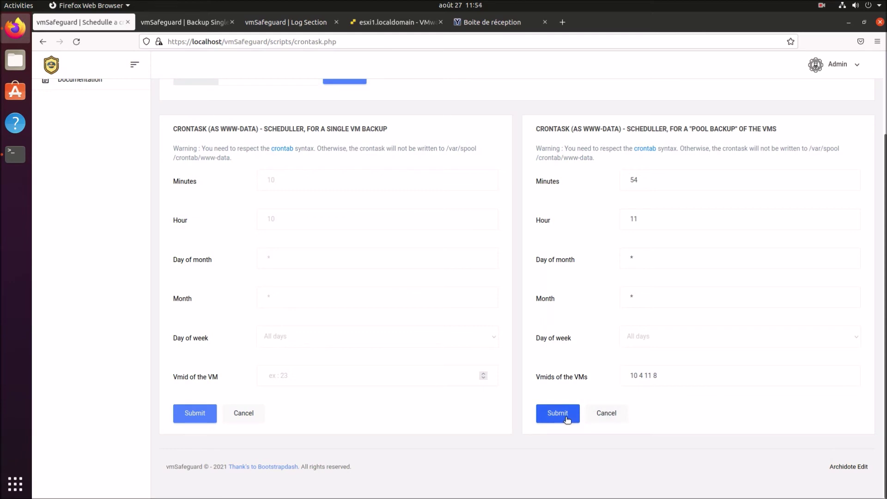
# Set the minute to 55, submit the schedule, and highlight the new crontab line.
pyautogui.click(667, 182)
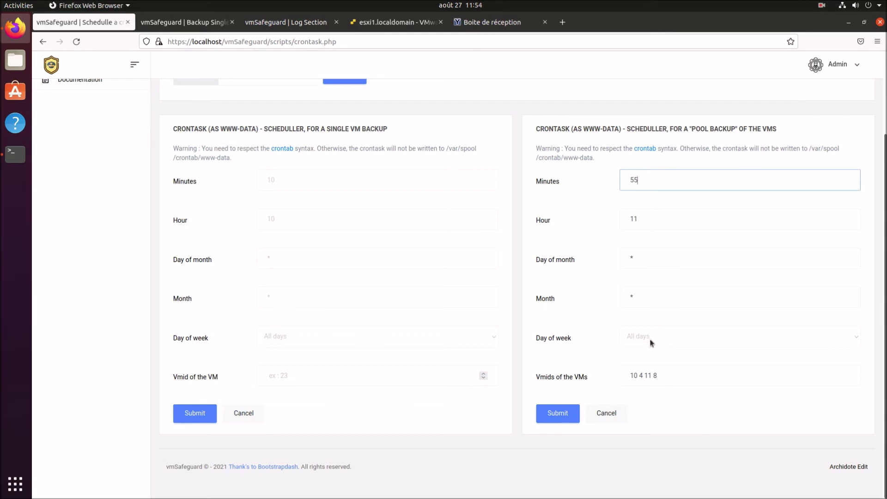
pyautogui.click(822, 6)
pyautogui.click(825, 46)
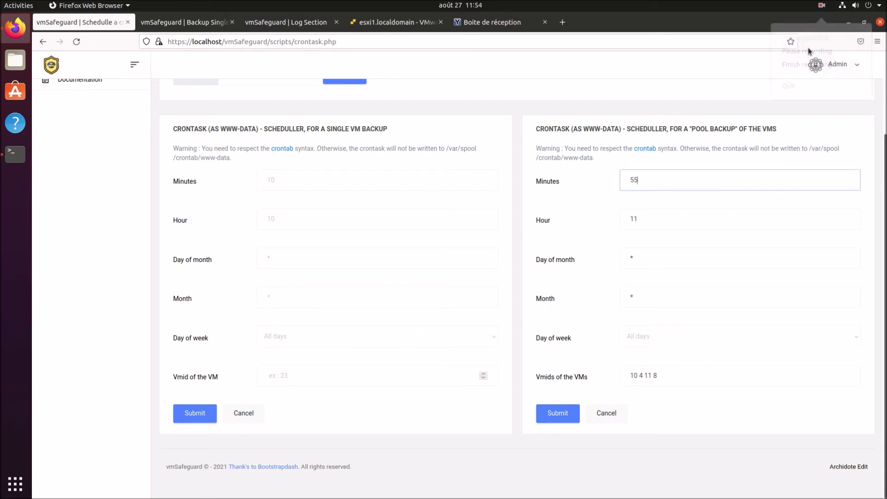
pyautogui.click(551, 414)
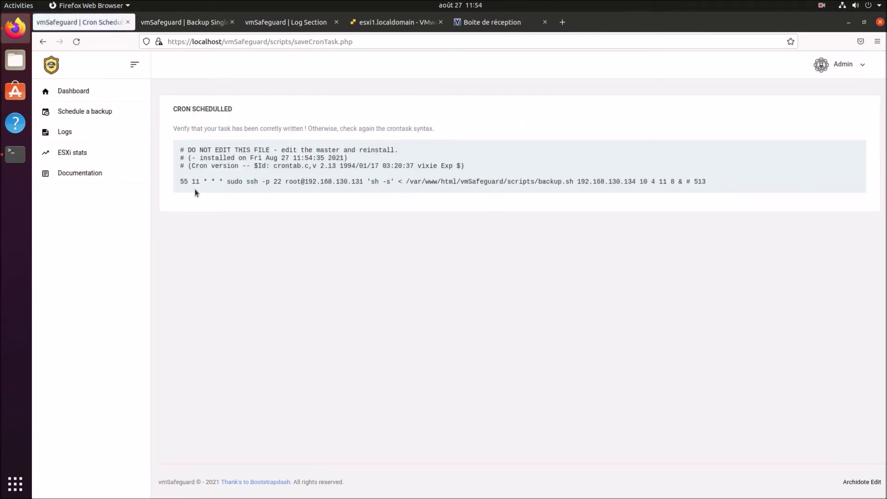
pyautogui.moveTo(180, 183); pyautogui.dragTo(724, 185)
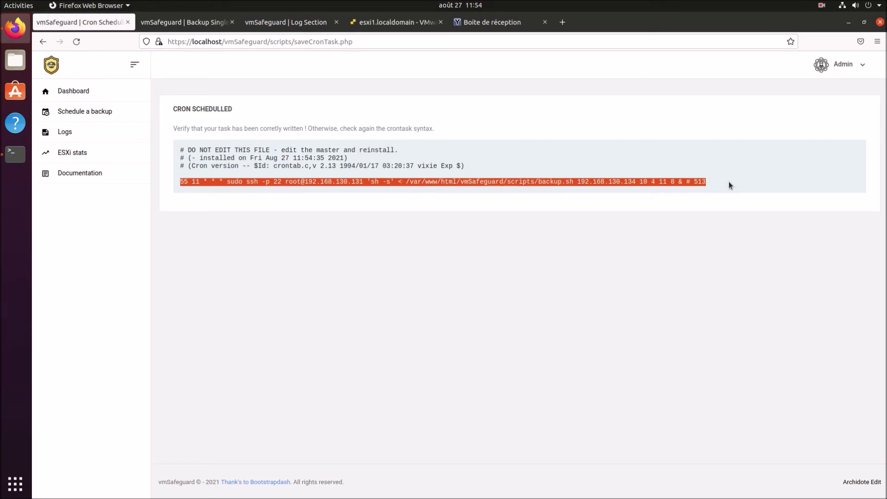
# Review the crontab deletion instructions on the Schedule a backup page.
pyautogui.click(685, 204)
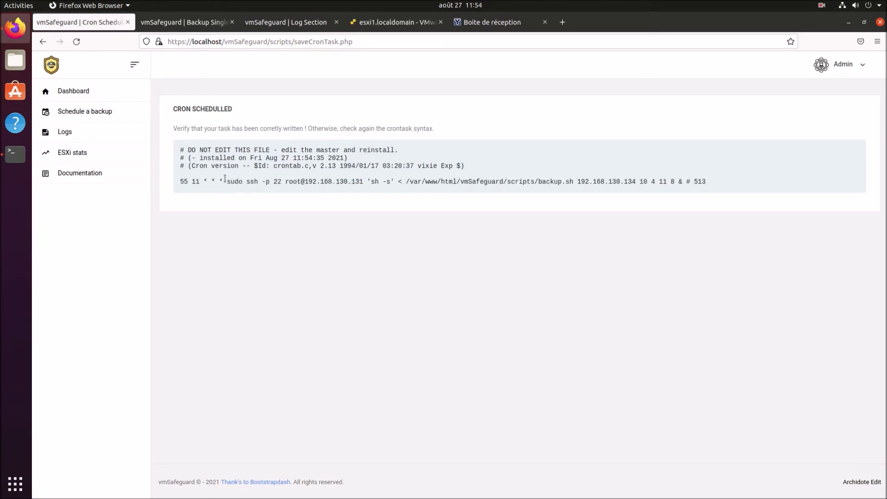
pyautogui.click(70, 111)
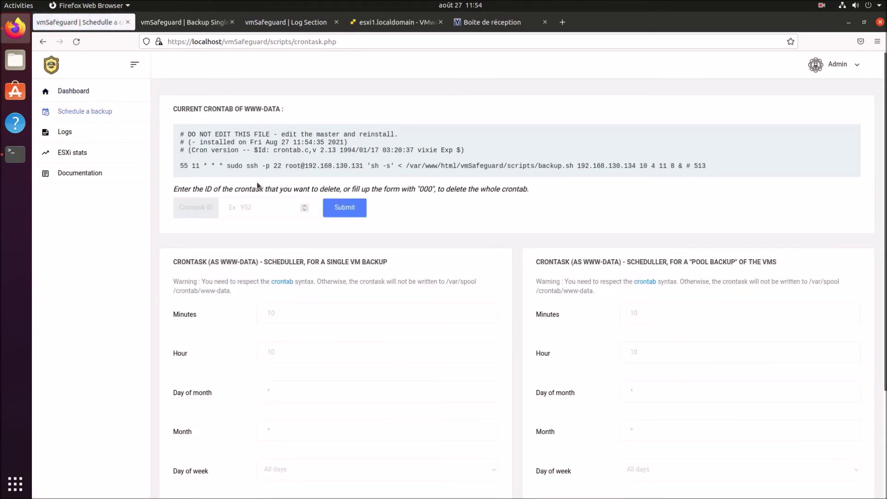
pyautogui.moveTo(188, 189); pyautogui.dragTo(506, 190)
pyautogui.click(706, 165)
pyautogui.click(239, 205)
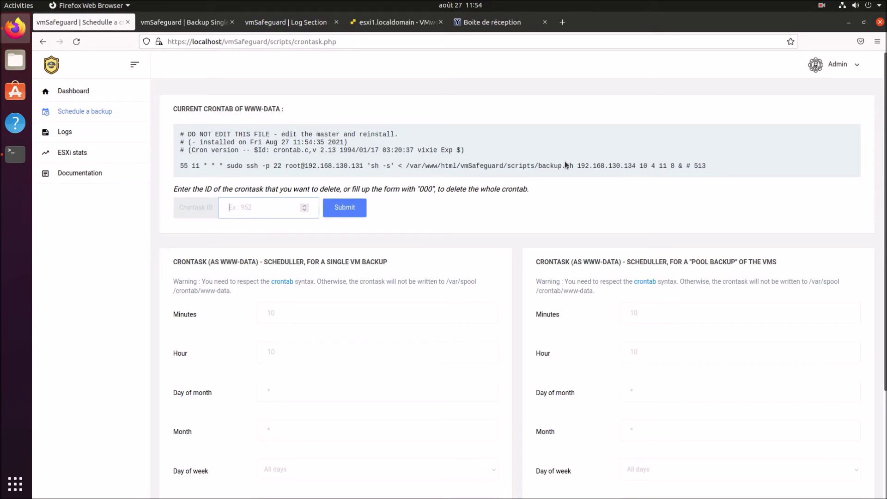
# Check the machine's current time and compare it with the crontab's 55-minute entry.
pyautogui.click(16, 156)
pyautogui.press('Up')
pyautogui.press('Return')
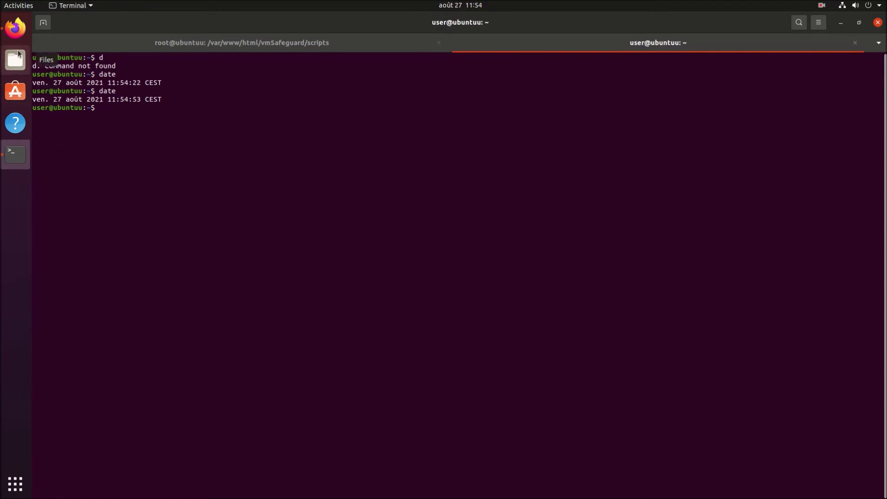
pyautogui.click(15, 28)
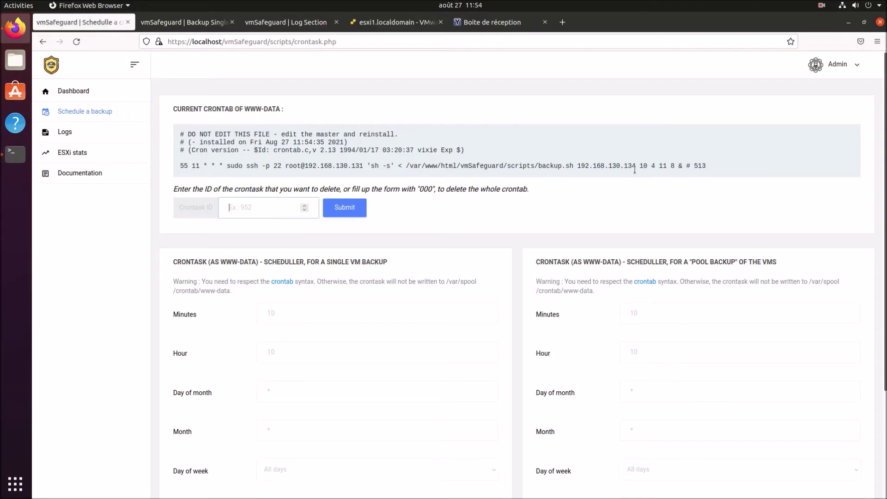
pyautogui.doubleClick(183, 165)
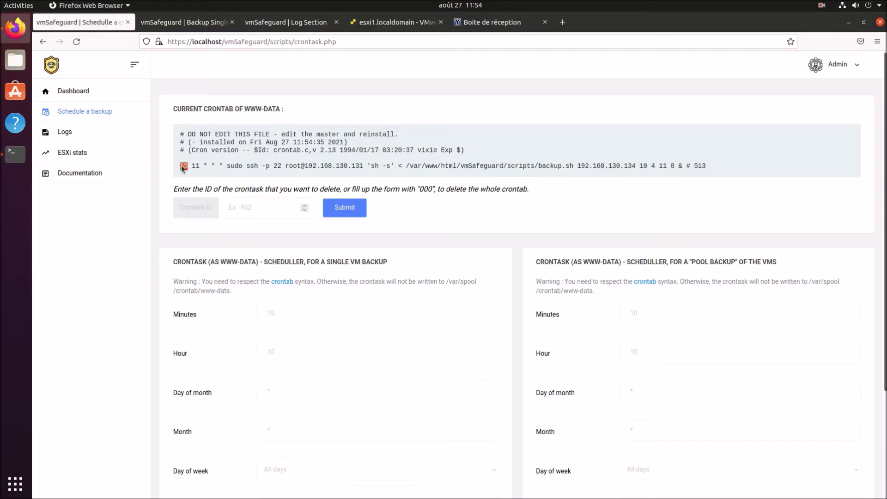
pyautogui.click(511, 201)
# Open the backup log and highlight the backup-start and Deb10-Thin powered-off lines.
pyautogui.click(68, 137)
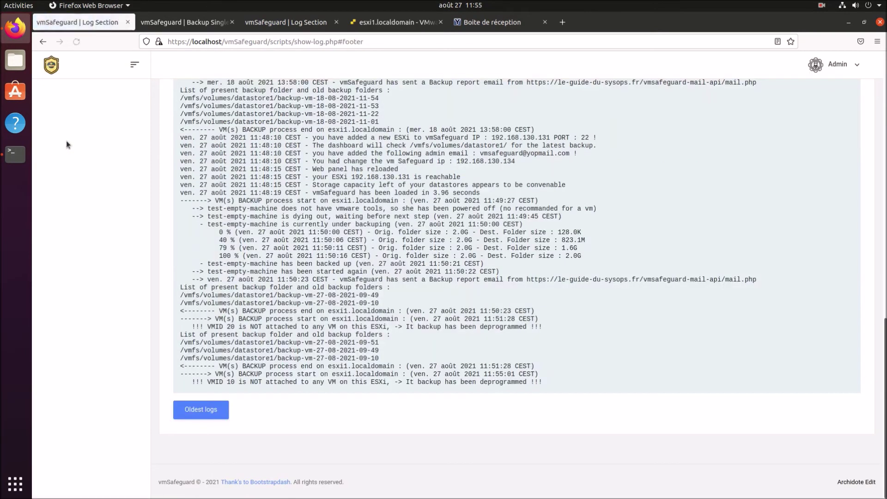
pyautogui.moveTo(219, 374); pyautogui.dragTo(441, 374)
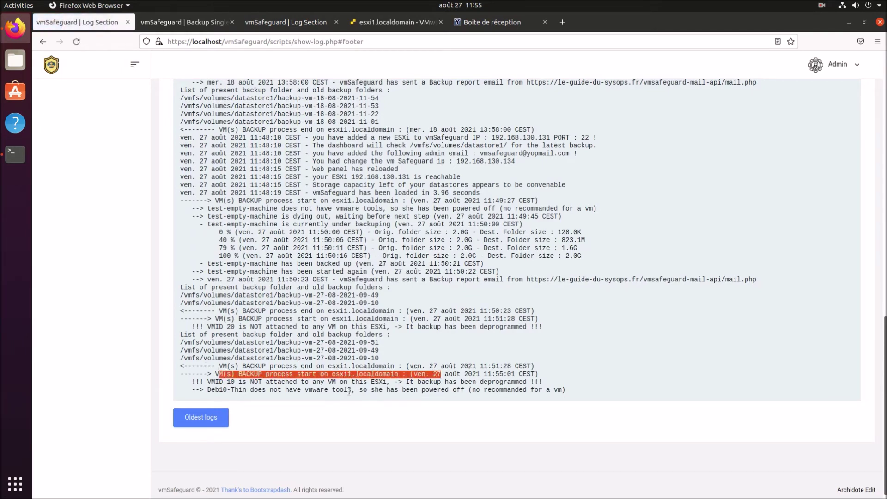
pyautogui.moveTo(208, 390); pyautogui.dragTo(532, 390)
# View ESXi's list of Deb10-Thin, Deb10-Think and test-empty-machine, then return to the log.
pyautogui.click(396, 22)
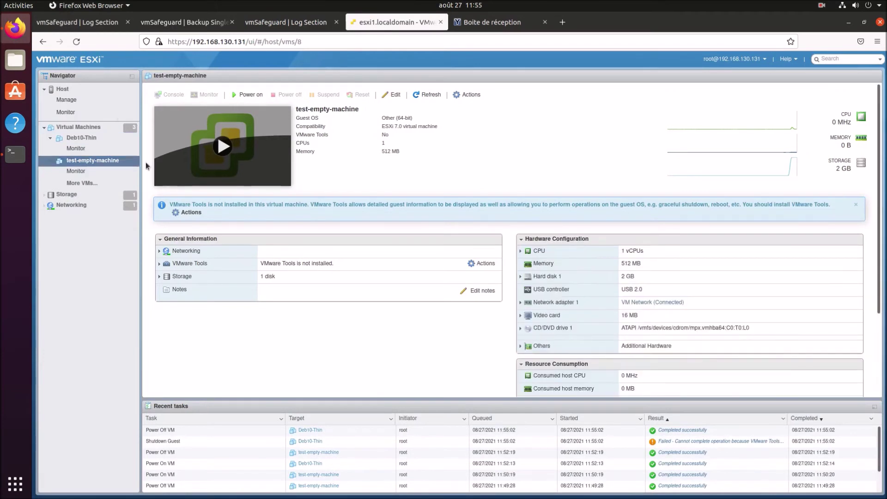
pyautogui.click(82, 131)
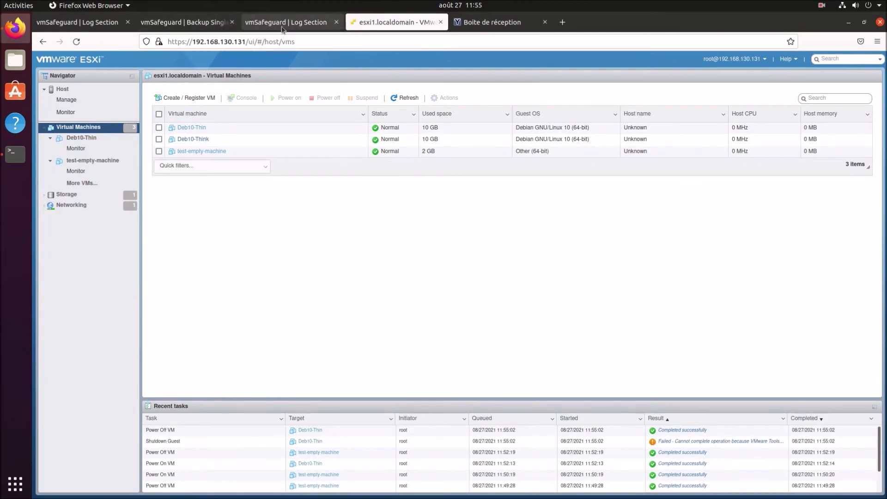
pyautogui.click(283, 23)
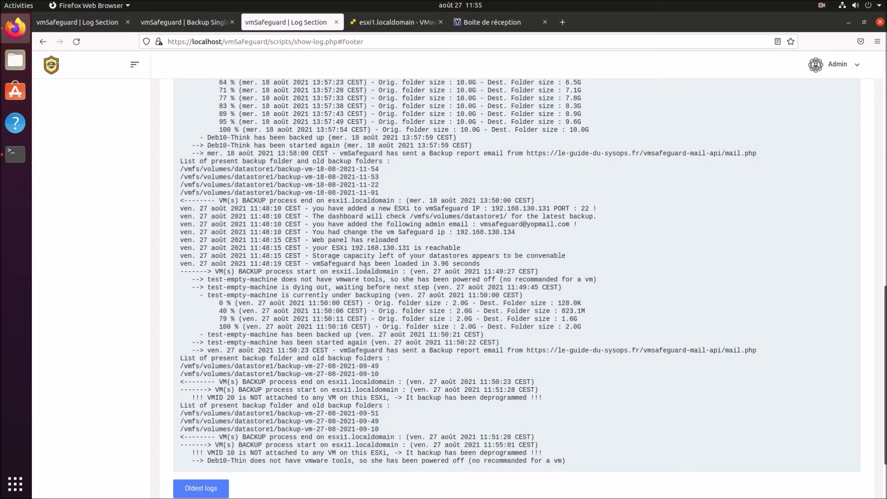
# Highlight the latest Deb10-Thin log lines and close the duplicate Log Section and Backup Single tabs.
pyautogui.scroll(-2, 366, 268)
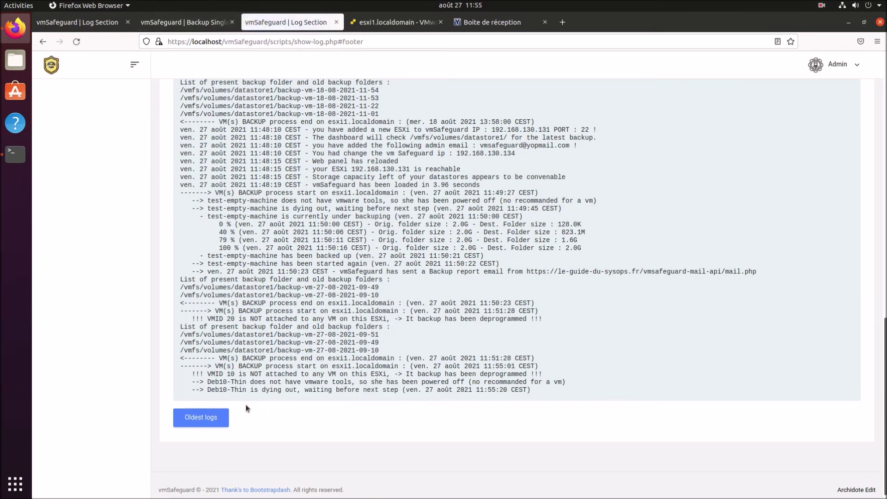
pyautogui.moveTo(215, 383); pyautogui.dragTo(534, 393)
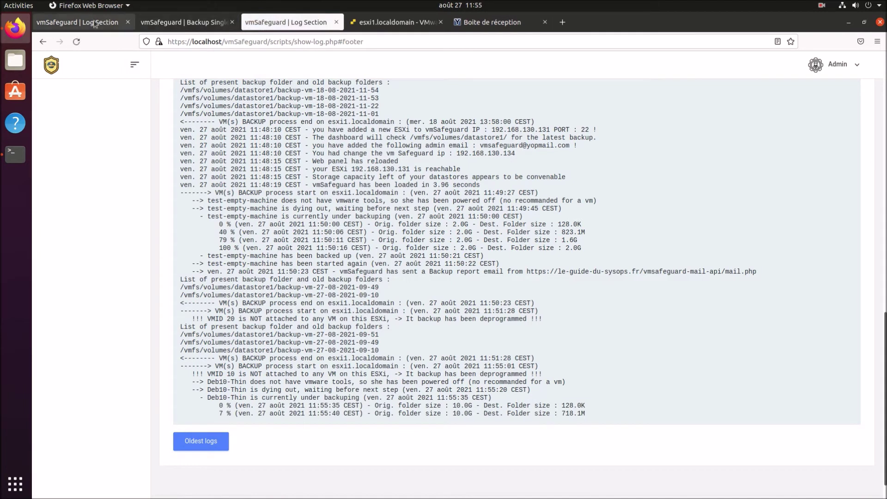
pyautogui.click(126, 23)
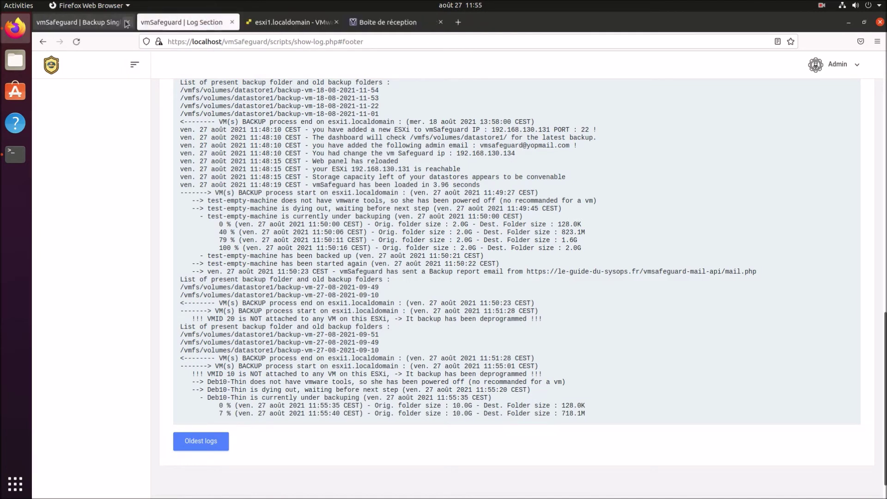
pyautogui.click(126, 23)
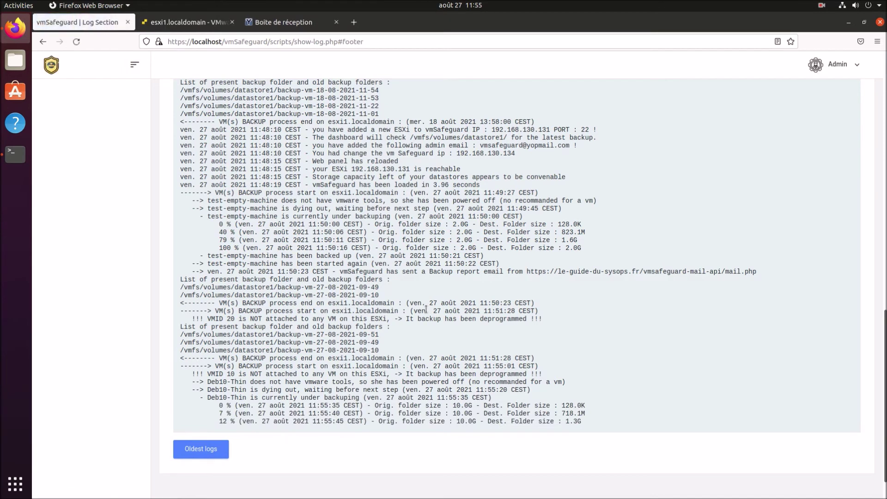
# Follow the Deb10-Thin backup to 100% of 10.0G, then go to the ESXi VM list.
pyautogui.click(822, 5)
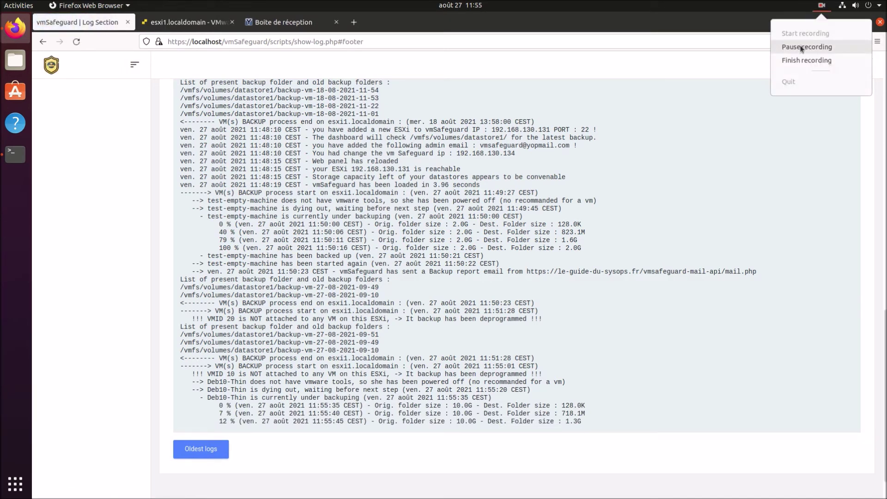
pyautogui.click(802, 47)
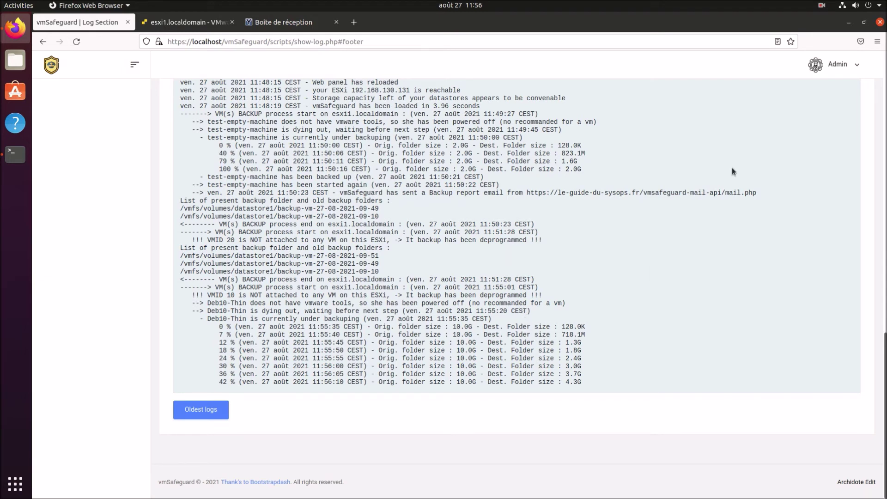
pyautogui.click(821, 6)
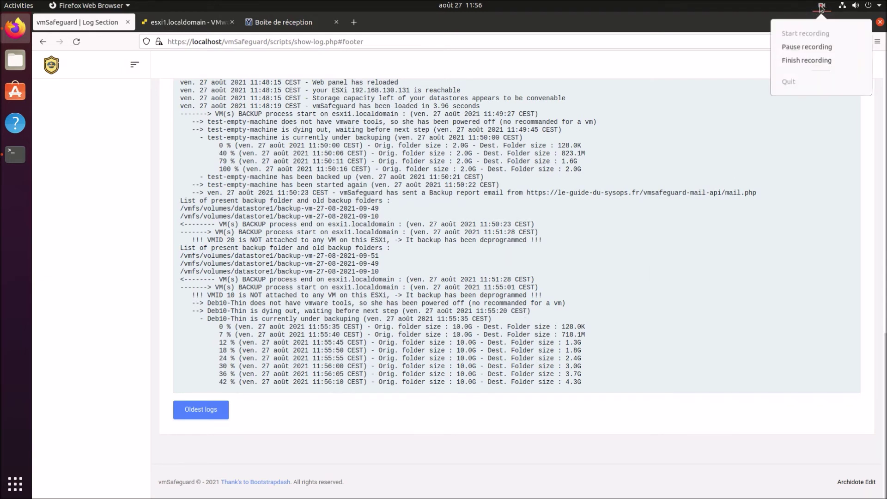
pyautogui.click(701, 84)
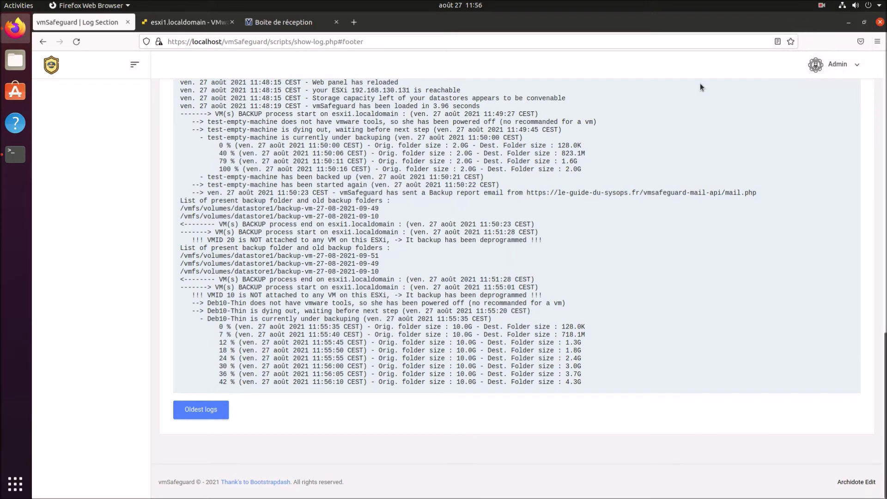
pyautogui.click(821, 6)
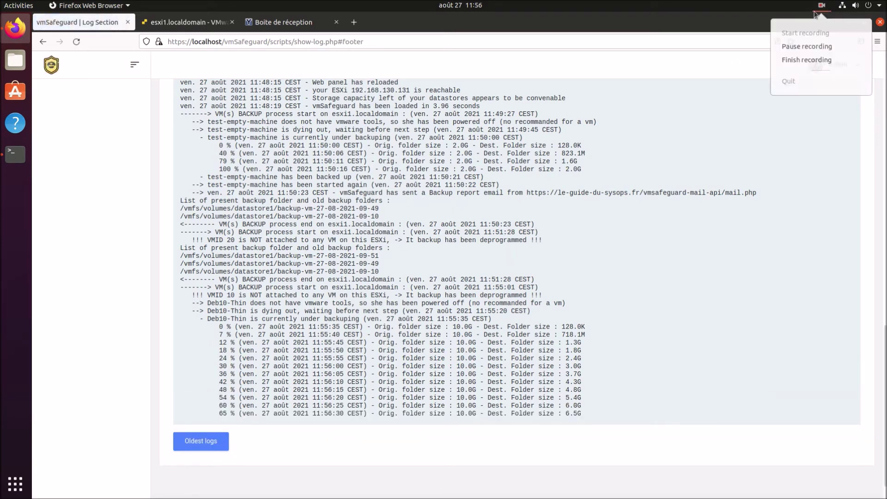
pyautogui.click(673, 153)
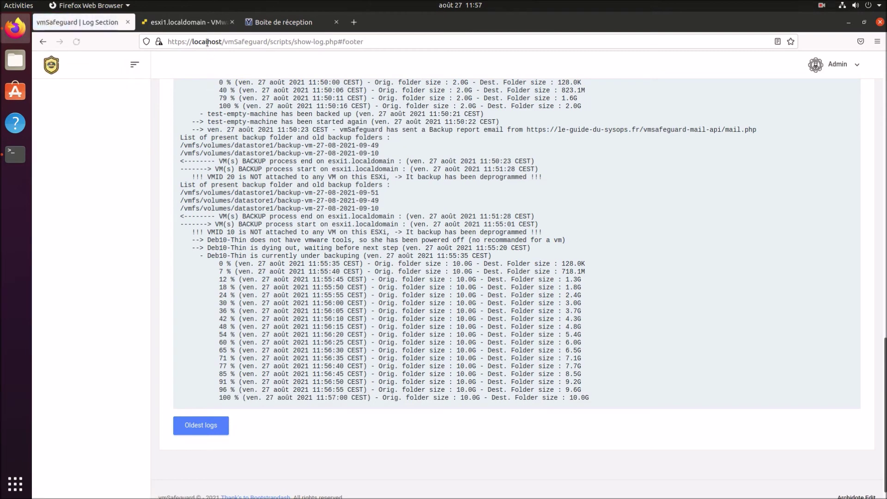
pyautogui.click(187, 23)
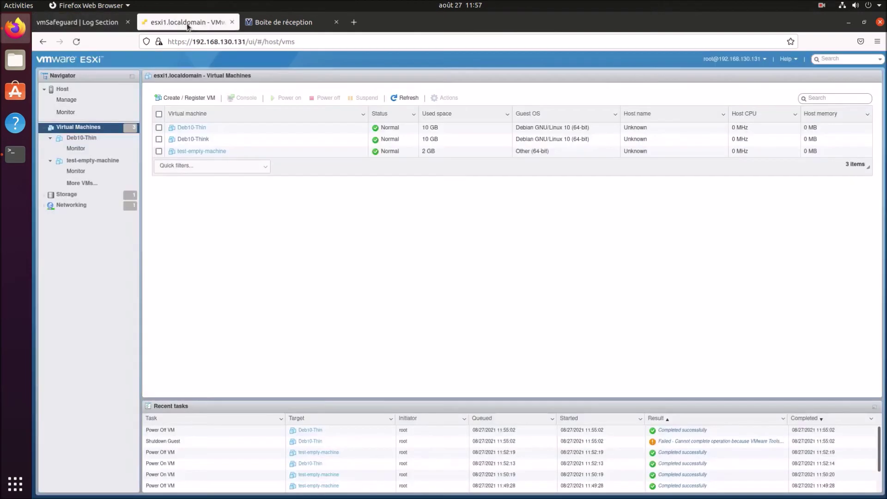
# Check Deb10-Thin in ESXi, then highlight its backup email, VMID 11 warning and shutdown log lines.
pyautogui.click(194, 128)
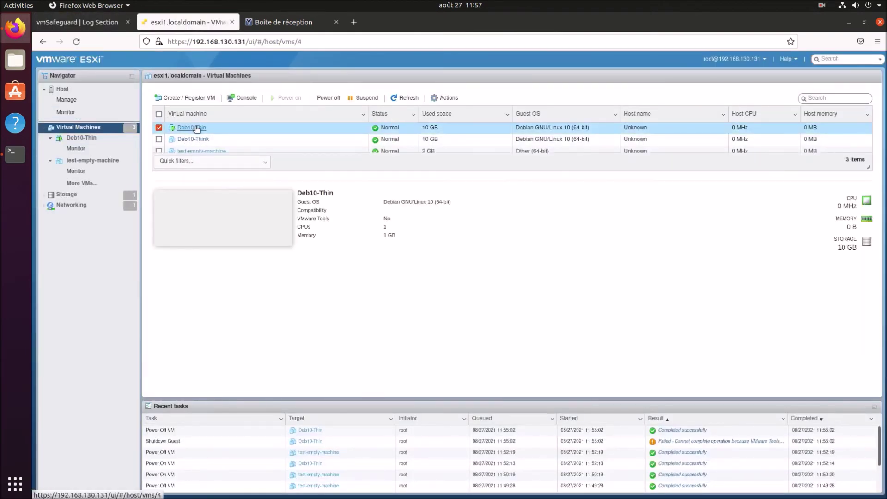
pyautogui.click(197, 128)
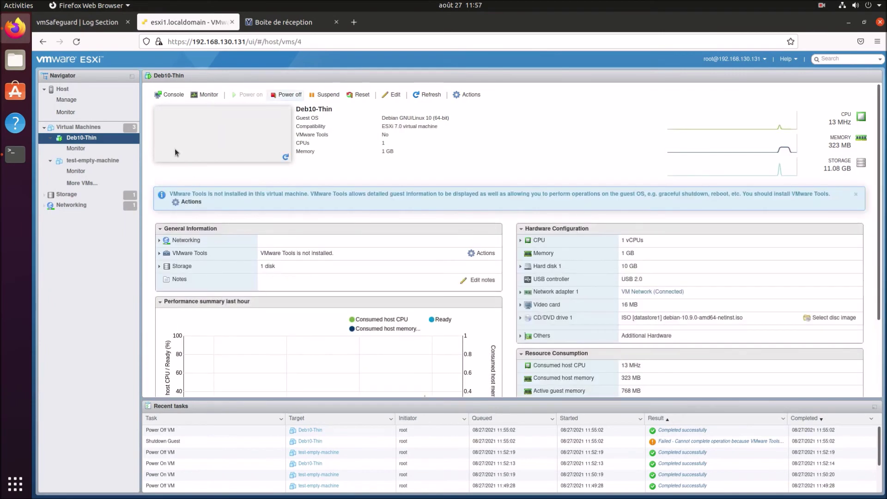
pyautogui.click(83, 22)
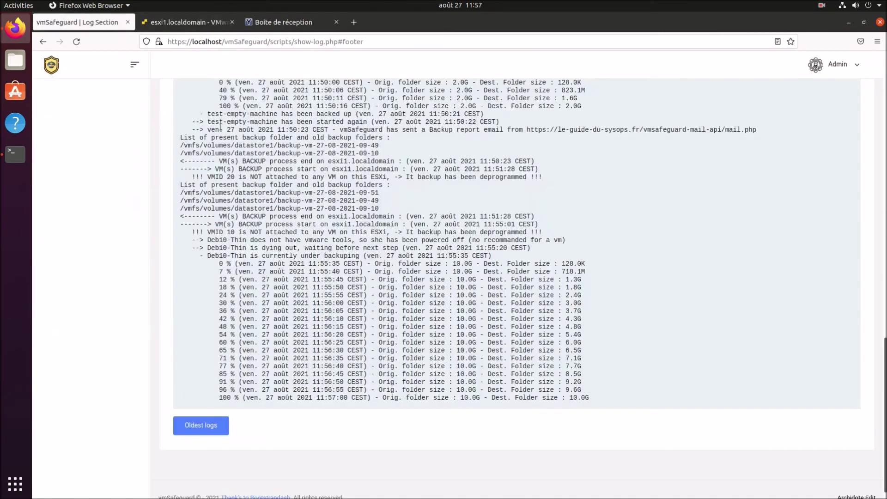
pyautogui.moveTo(209, 410); pyautogui.dragTo(753, 421)
pyautogui.moveTo(220, 429); pyautogui.dragTo(535, 431)
pyautogui.moveTo(204, 437); pyautogui.dragTo(512, 445)
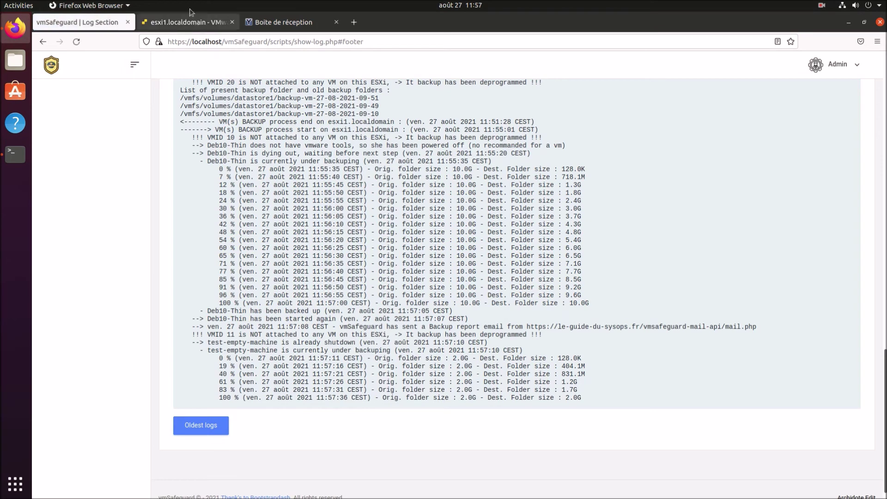
# Check test-empty-machine in ESXi, then highlight its restart and email lines in the backup log.
pyautogui.click(180, 21)
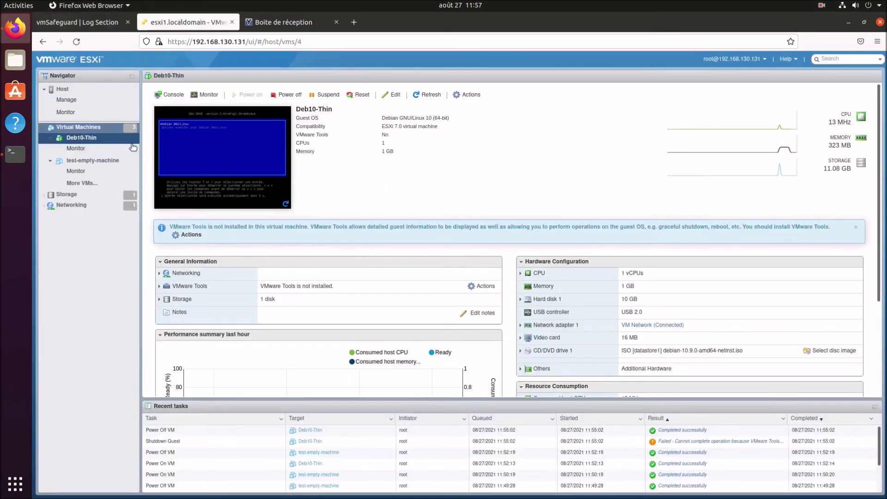
pyautogui.click(83, 162)
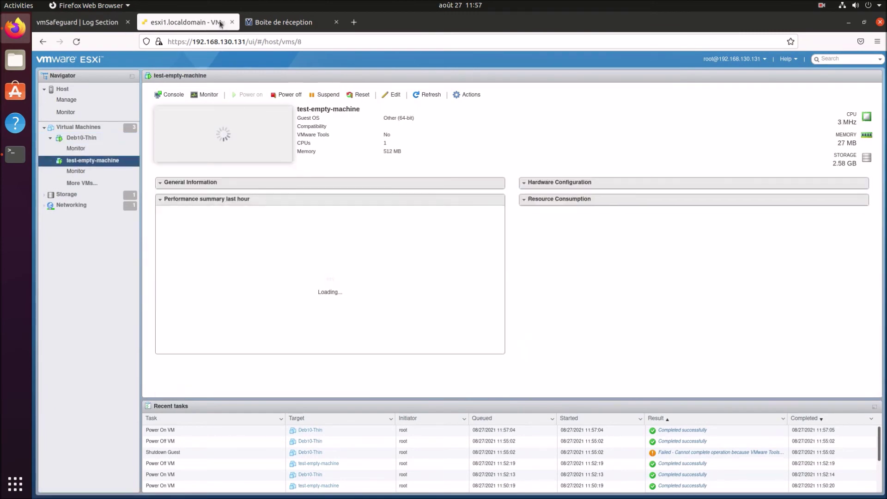
pyautogui.click(106, 22)
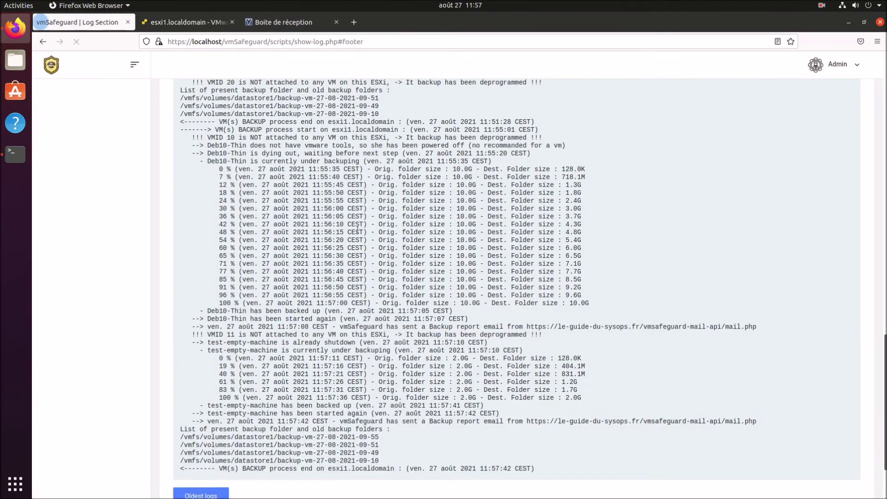
pyautogui.moveTo(210, 413); pyautogui.dragTo(758, 423)
# Open a new tab, type 'just for fun ^^' in the address bar, then erase it.
pyautogui.click(333, 424)
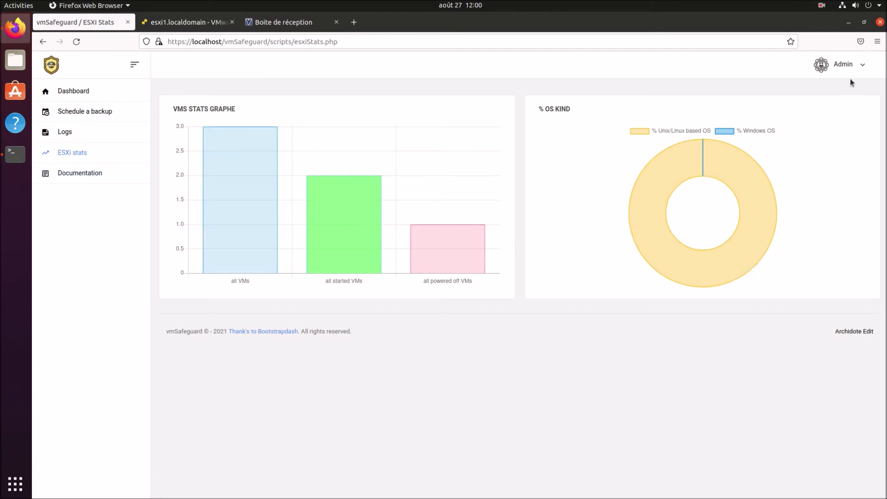
pyautogui.click(354, 22)
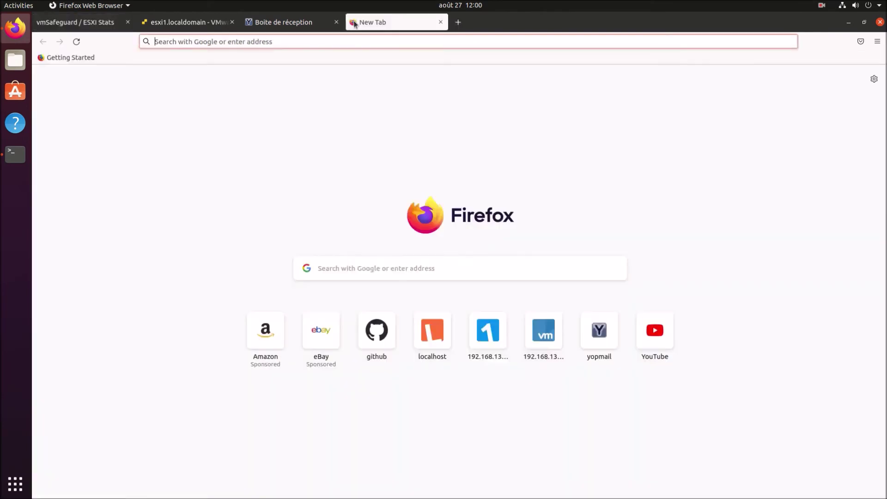
pyautogui.write('just for fun ')
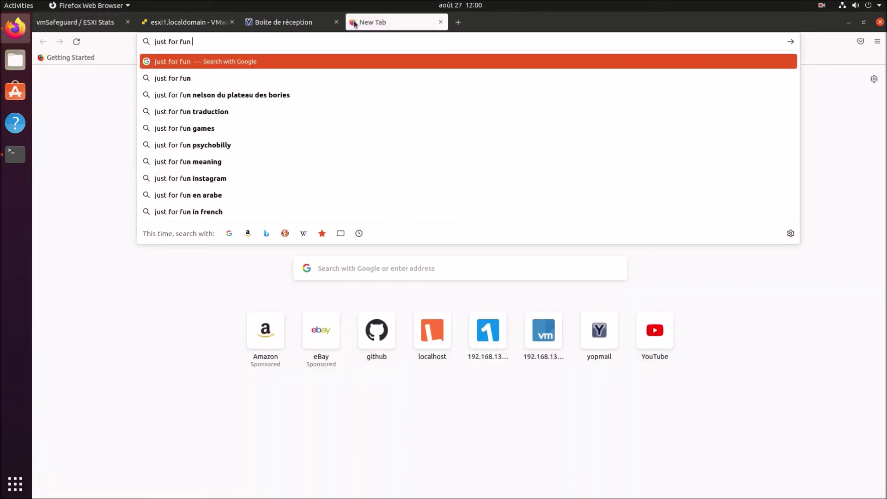
pyautogui.write('^^')
pyautogui.hotkey('ctrl', 'a')
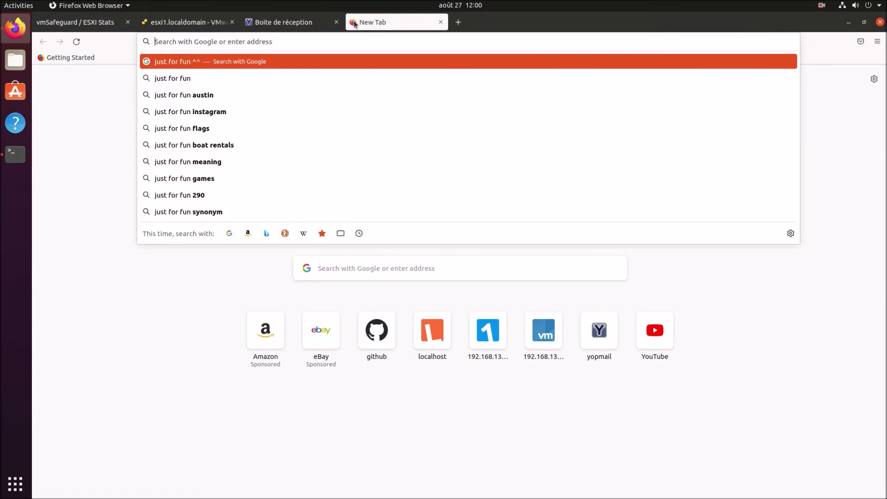
pyautogui.press('BackSpace')
# Open vmSafeguard's Admin > Settings page and bring the terminal window forward.
pyautogui.click(125, 26)
pyautogui.click(850, 65)
pyautogui.click(820, 92)
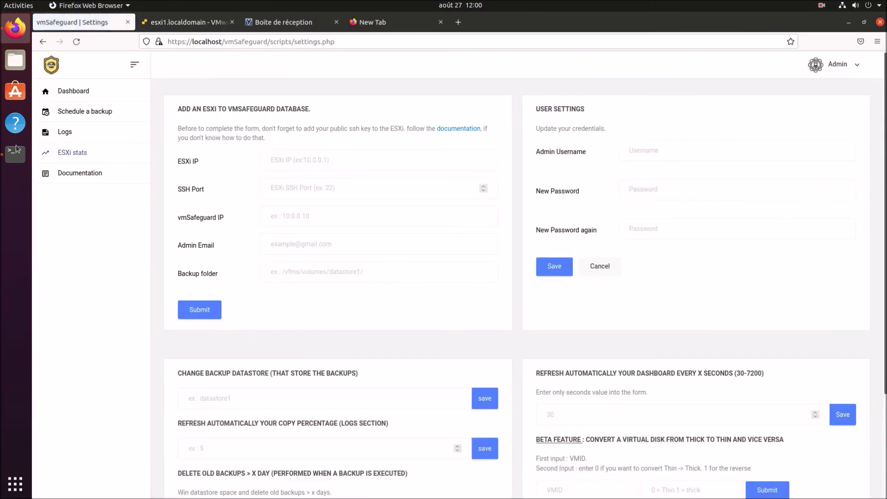
pyautogui.click(15, 154)
pyautogui.moveTo(379, 31); pyautogui.dragTo(602, 247)
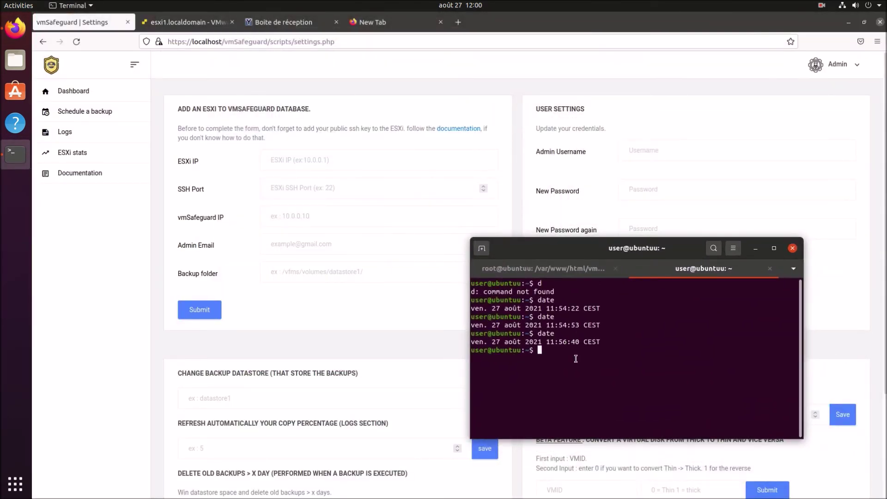
pyautogui.write("let's change the passw")
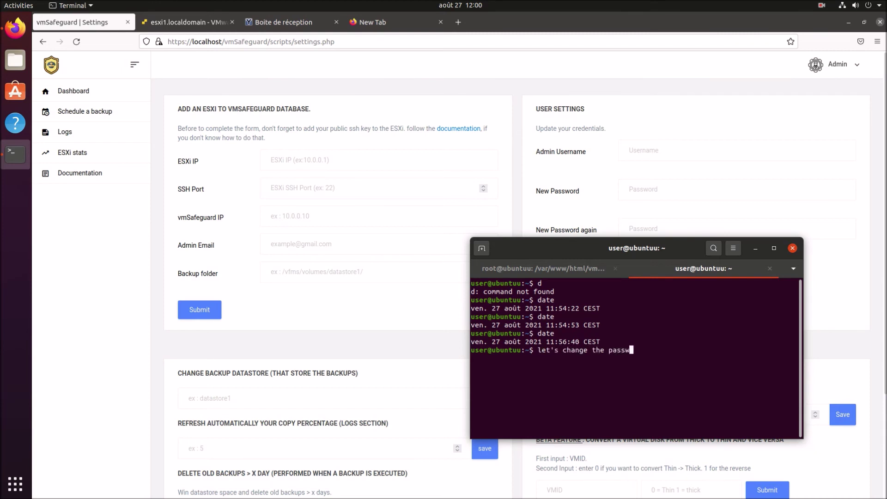
pyautogui.write('ord and the user into the')
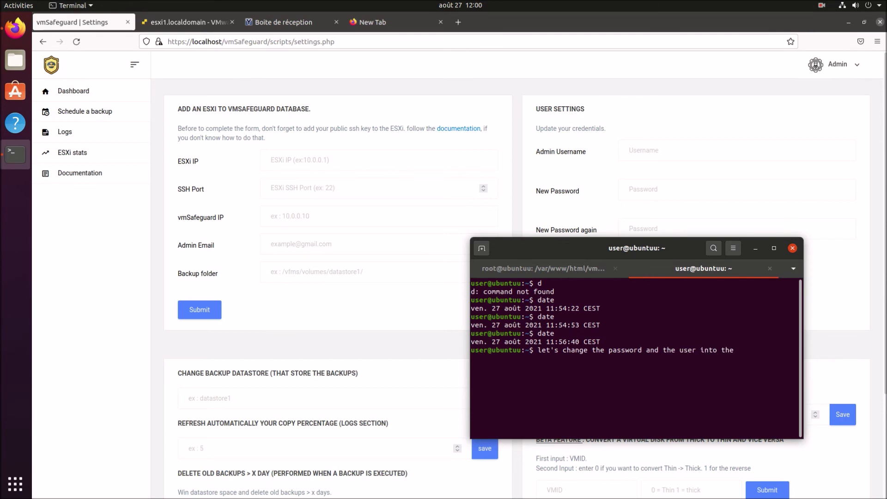
pyautogui.write('e settings menu')
pyautogui.hotkey('ctrl', 'c')
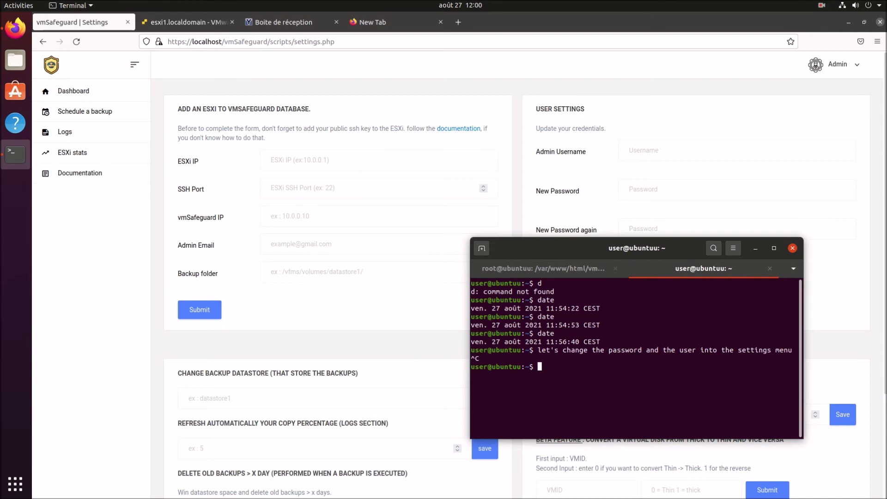
# Change the vmSafeguard admin username to root with a new password and save.
pyautogui.click(756, 248)
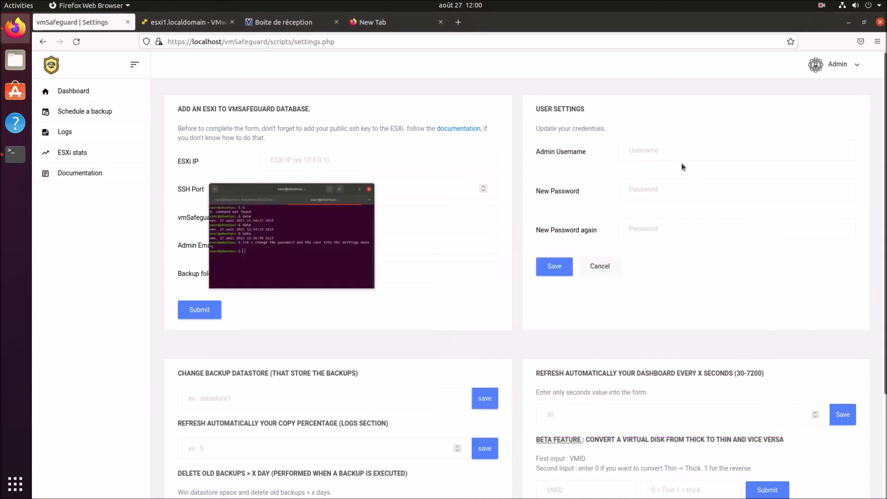
pyautogui.click(659, 156)
pyautogui.write('root')
pyautogui.press('Tab')
pyautogui.write('ro')
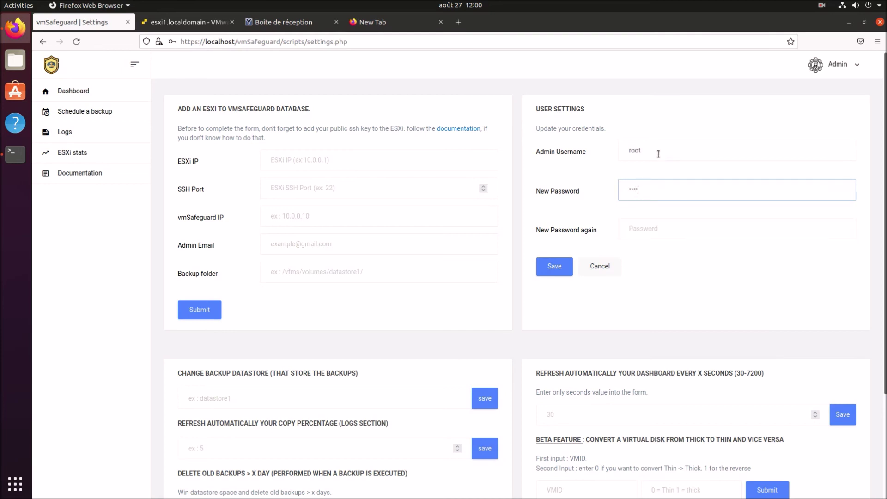
pyautogui.press('Tab')
pyautogui.write('root')
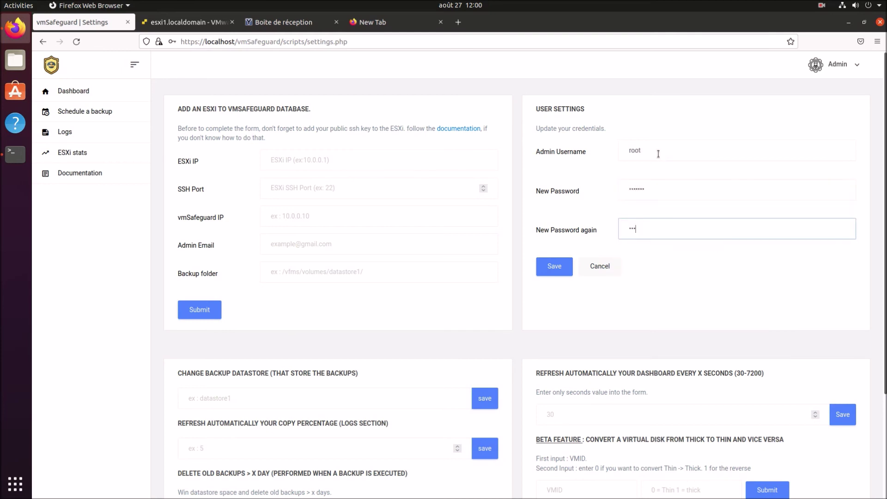
pyautogui.press('Return')
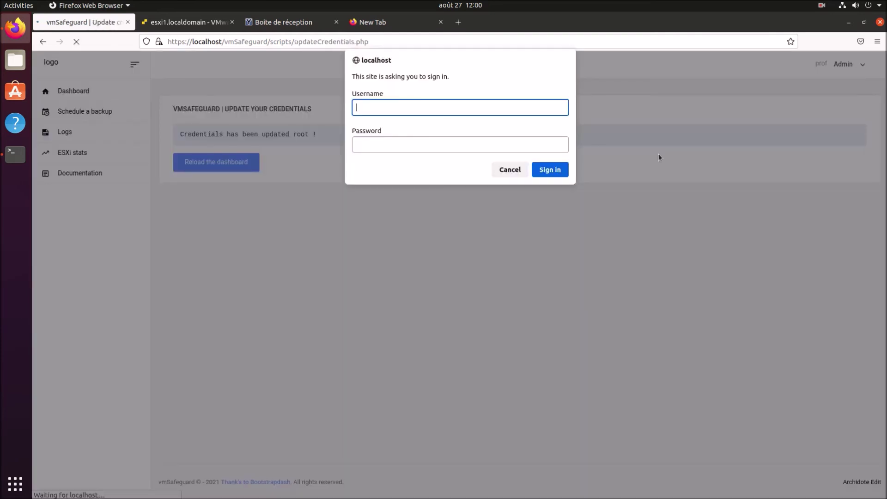
# Sign back in as root, decline saving the login, and verify the updated username.
pyautogui.write('root')
pyautogui.press('Tab')
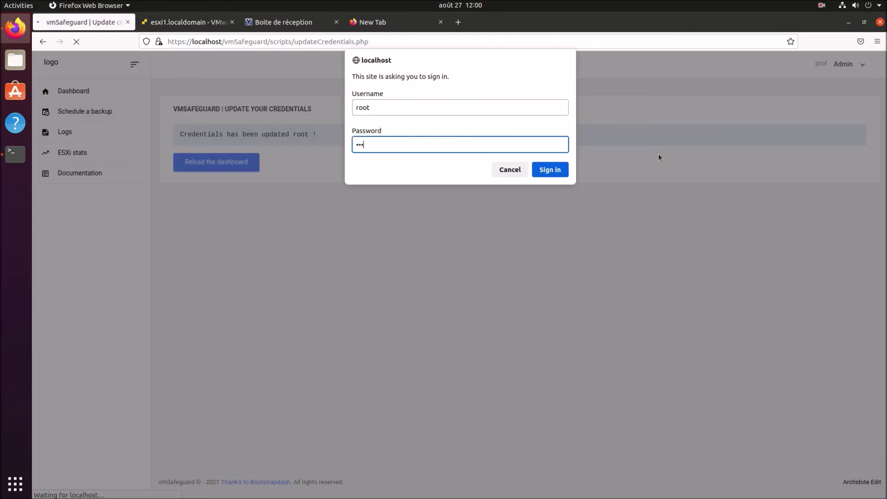
pyautogui.press('Return')
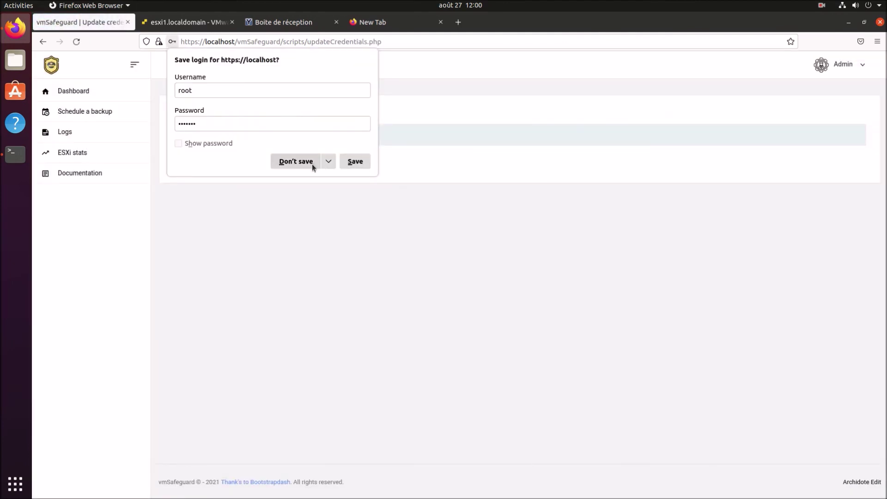
pyautogui.click(310, 164)
pyautogui.moveTo(305, 136); pyautogui.dragTo(289, 135)
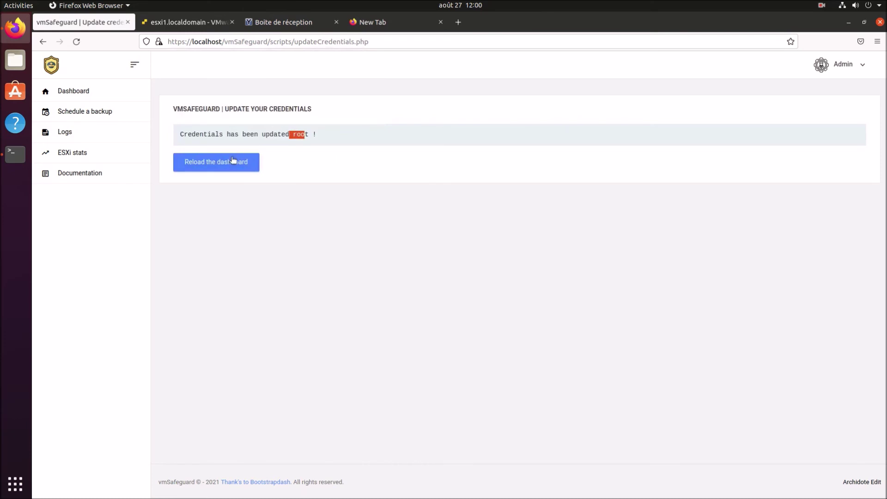
pyautogui.click(206, 163)
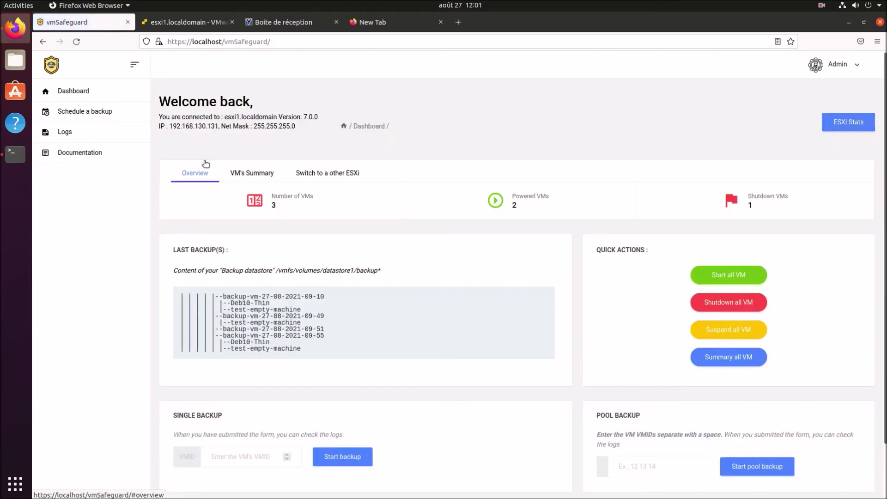
# Reopen Admin > Settings and scroll down to the backup datastore field.
pyautogui.click(838, 63)
pyautogui.click(825, 95)
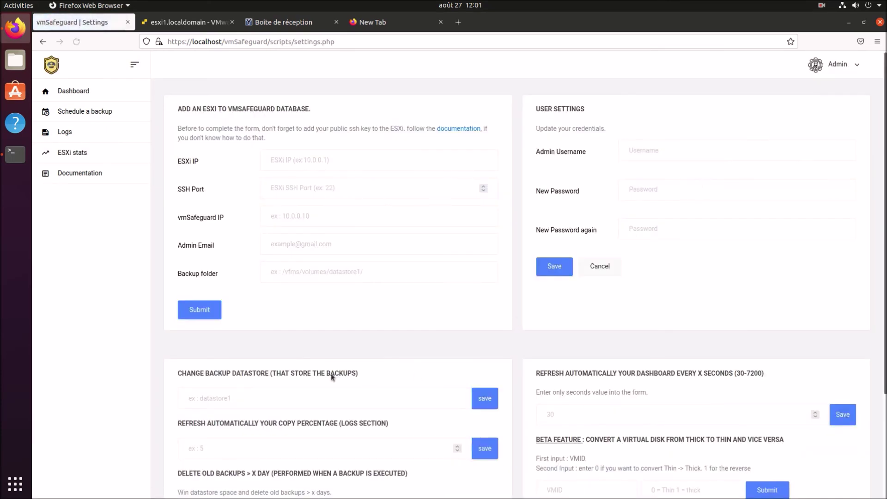
pyautogui.scroll(-3, 331, 373)
pyautogui.click(264, 274)
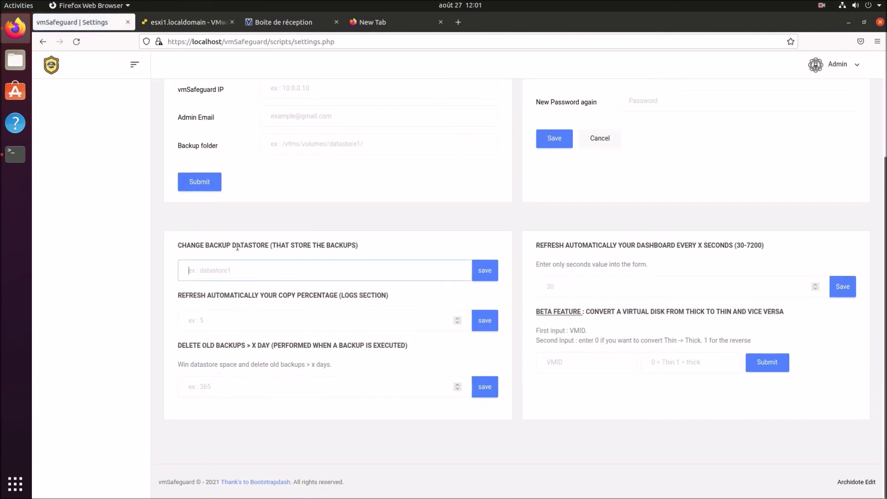
# Save my-new-datastore as the backup datastore and confirm it appears in the backup script.
pyautogui.moveTo(172, 246); pyautogui.dragTo(356, 244)
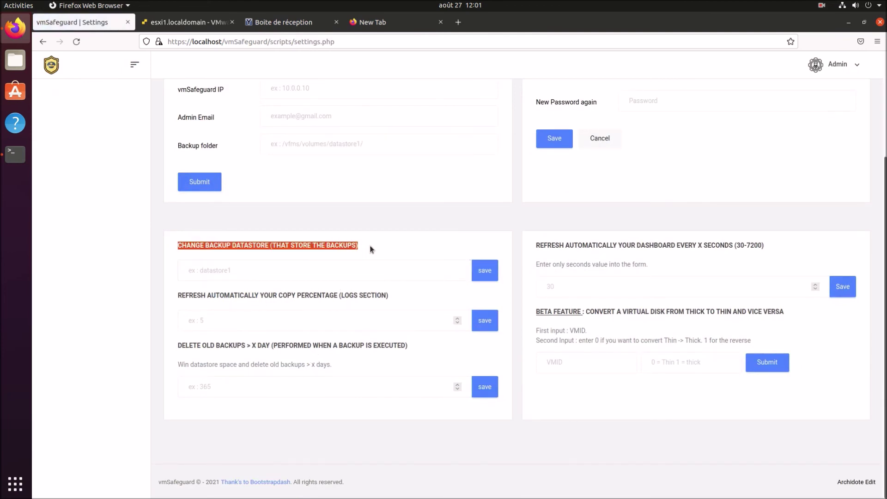
pyautogui.click(257, 276)
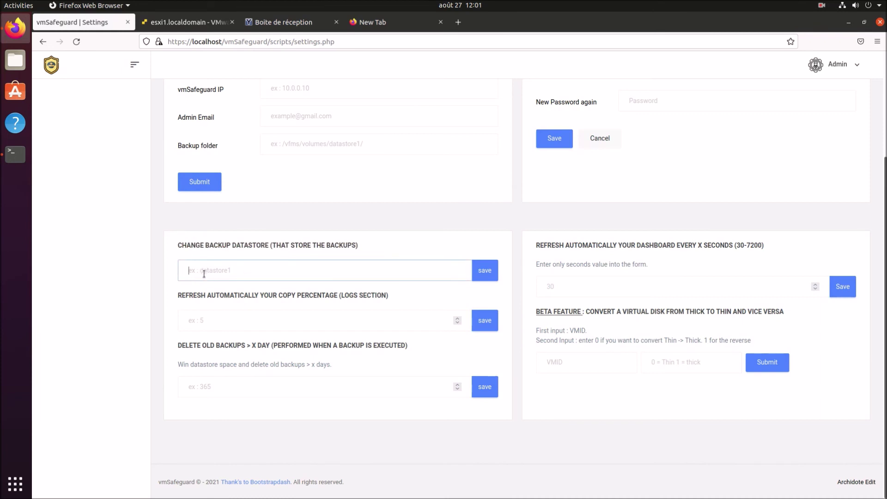
pyautogui.write('m')
pyautogui.click(480, 273)
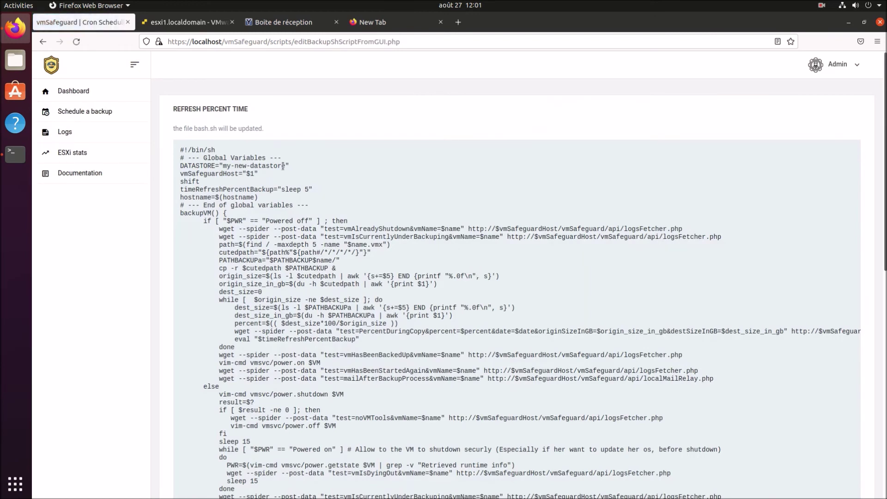
pyautogui.moveTo(285, 166); pyautogui.dragTo(222, 165)
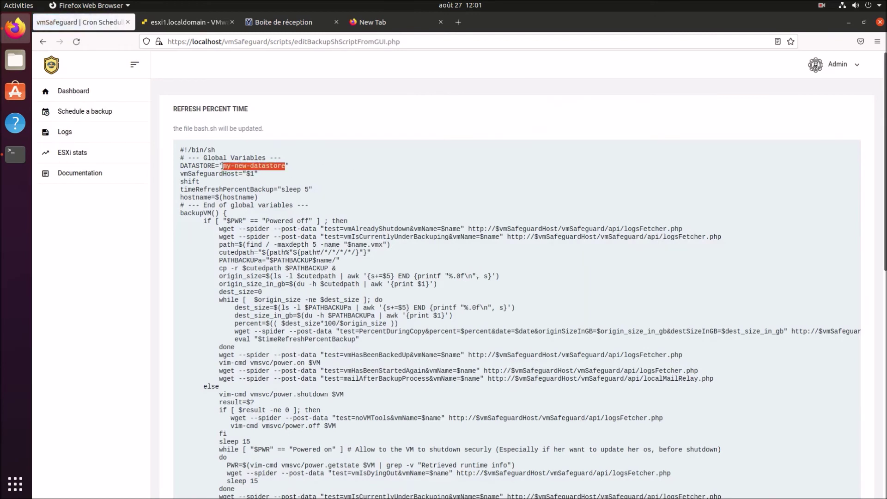
pyautogui.click(43, 42)
# Replace the backup datastore name with datastore1 and save it.
pyautogui.click(192, 263)
pyautogui.hotkey('ctrl', 'a')
pyautogui.write('datastore1')
pyautogui.press('Return')
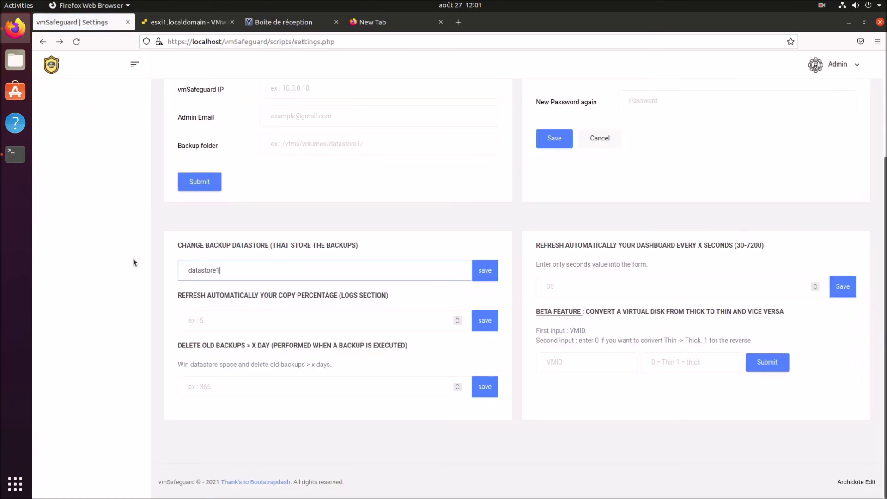
# Set the copy-percentage refresh to 10 seconds and verify the sleep 10 line in the script.
pyautogui.click(248, 319)
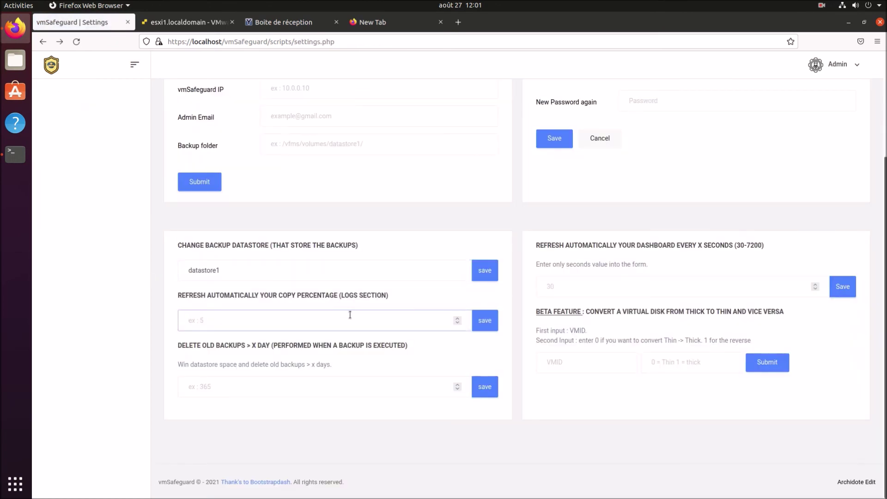
pyautogui.write('110')
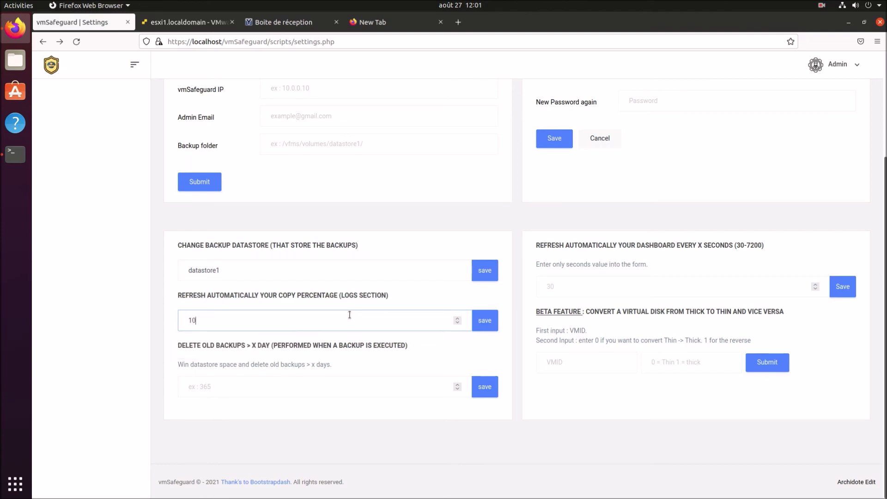
pyautogui.press('Return')
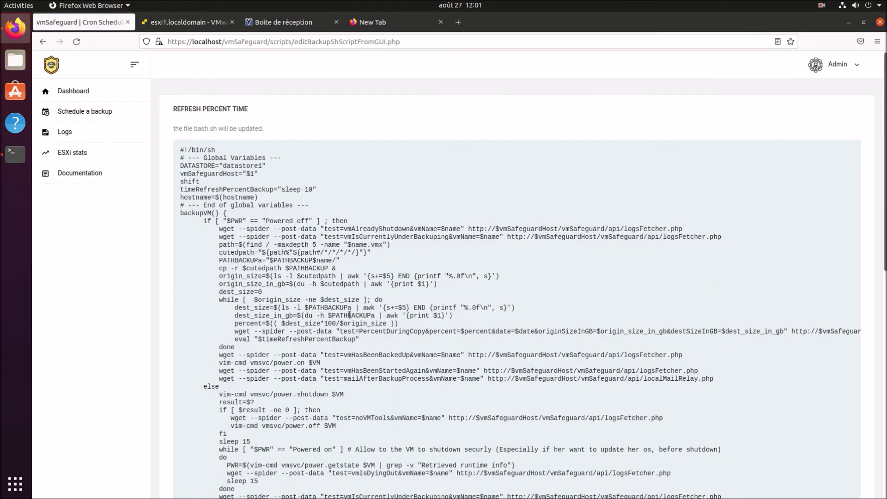
pyautogui.scroll(-5, 350, 315)
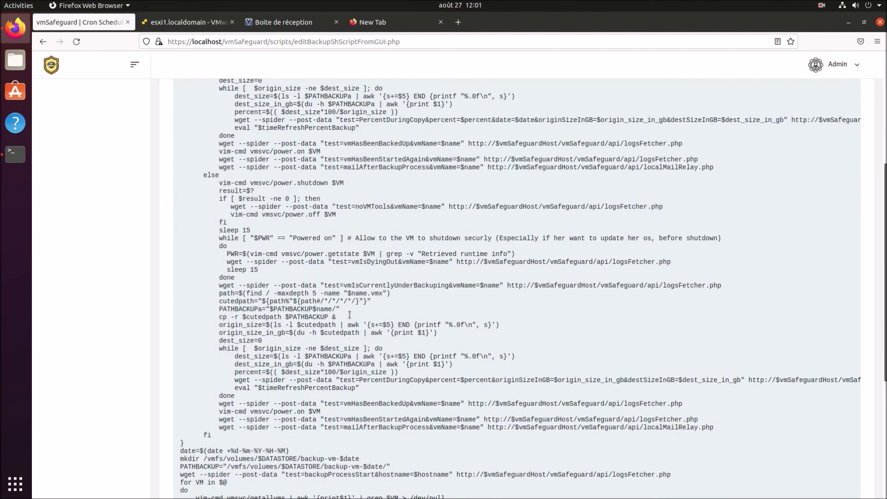
pyautogui.scroll(5, 350, 315)
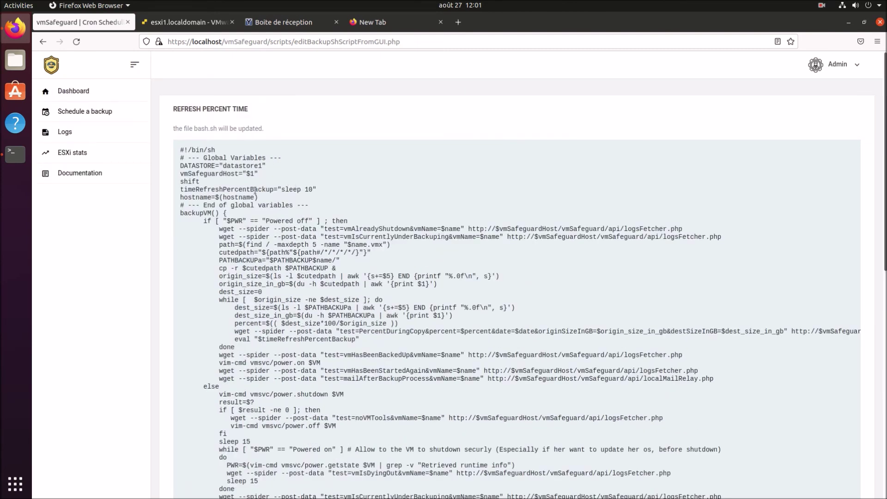
pyautogui.moveTo(211, 185); pyautogui.dragTo(318, 187)
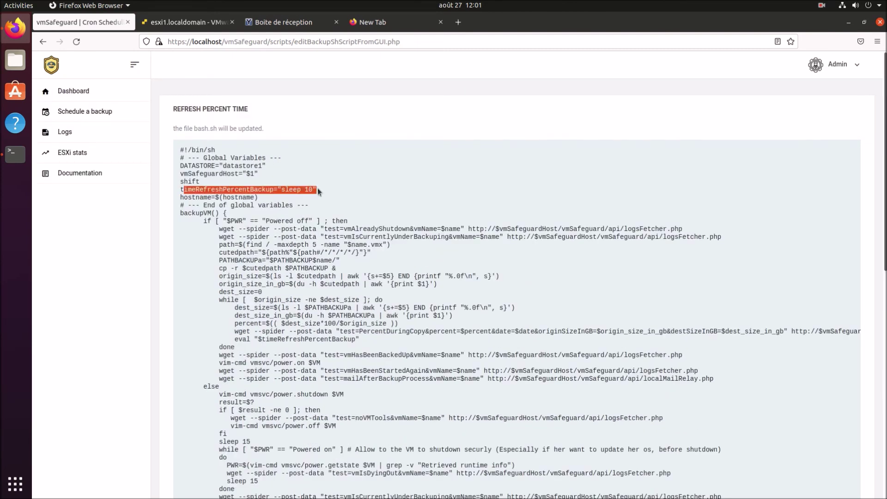
# Back on settings, delete the copy-percentage value 10, leaving the field empty.
pyautogui.hotkey('alt', 'Left')
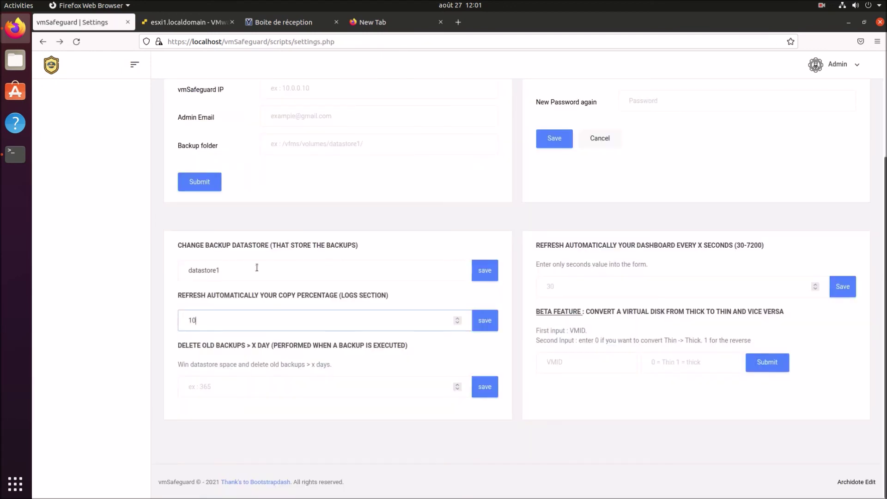
pyautogui.moveTo(215, 321); pyautogui.dragTo(167, 316)
pyautogui.press('BackSpace')
pyautogui.moveTo(190, 345); pyautogui.dragTo(409, 346)
# Set old-backup deletion to 720 days and check the cleanup line in the script.
pyautogui.click(295, 381)
pyautogui.write('3')
pyautogui.press('BackSpace')
pyautogui.press('BackSpace')
pyautogui.write('720')
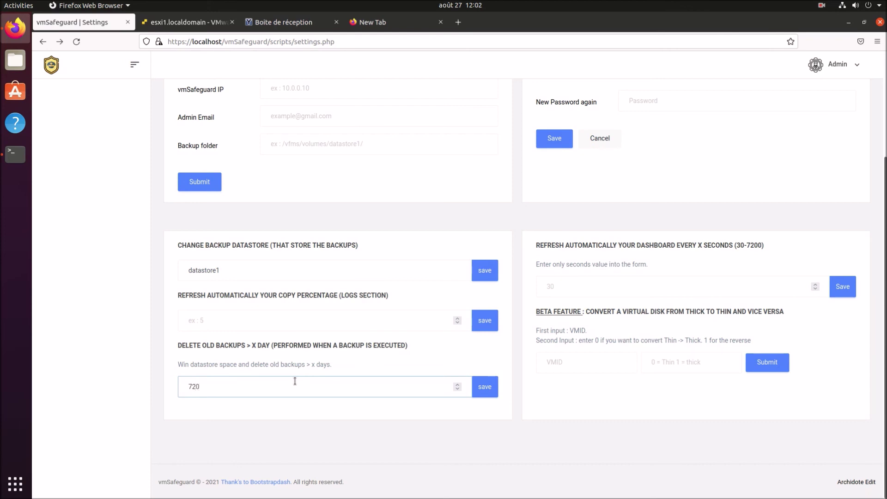
pyautogui.press('Return')
pyautogui.scroll(-10, 295, 380)
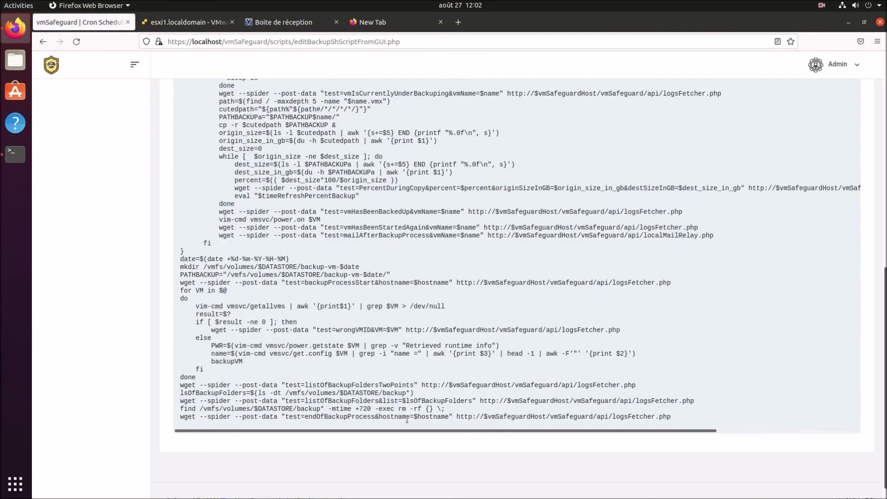
pyautogui.moveTo(181, 408); pyautogui.dragTo(459, 411)
pyautogui.hotkey('alt', 'Left')
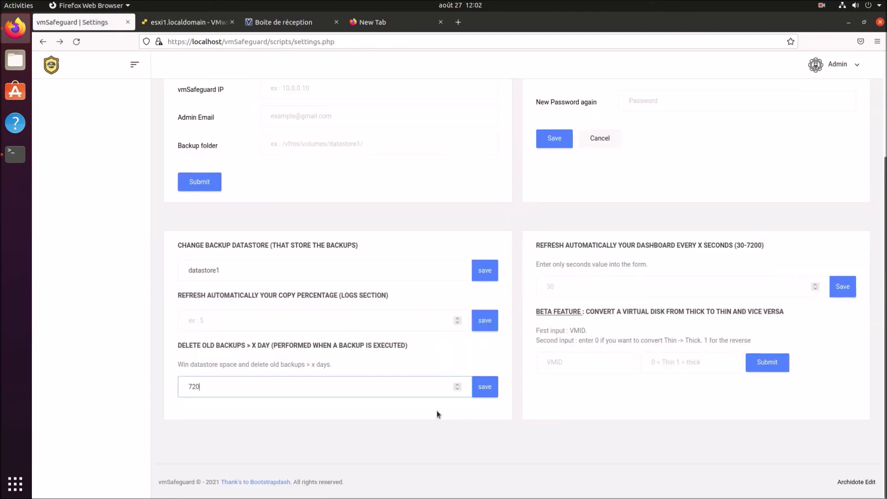
pyautogui.moveTo(177, 340); pyautogui.dragTo(349, 372)
# Change the retention to 3600 days and confirm the script now uses -mtime +3600.
pyautogui.moveTo(244, 388); pyautogui.dragTo(168, 392)
pyautogui.write('360')
pyautogui.press('Return')
pyautogui.press('alt')
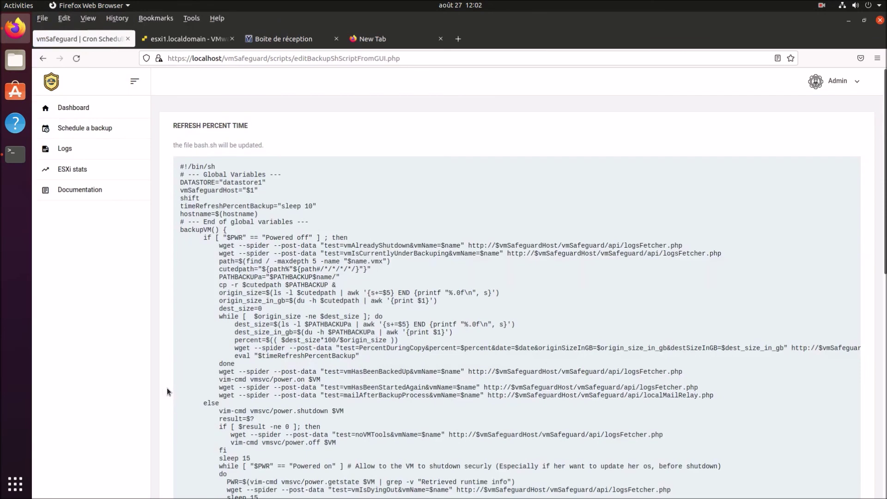
pyautogui.scroll(-10, 167, 392)
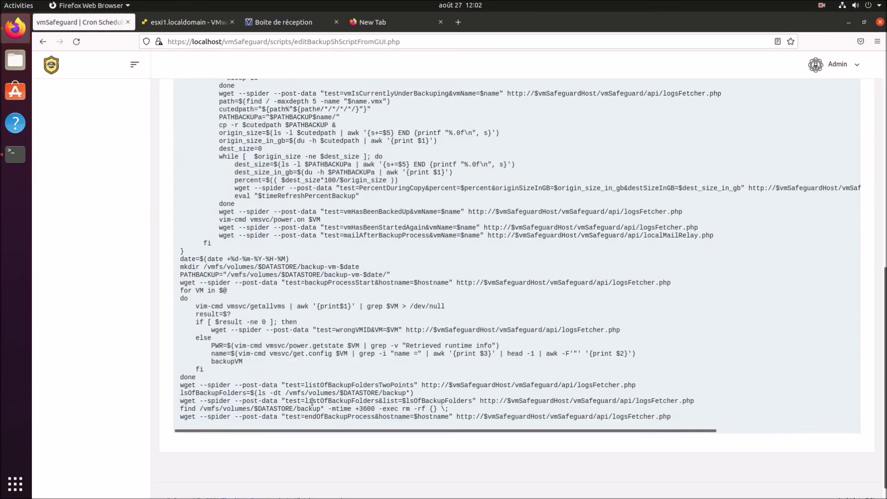
pyautogui.moveTo(328, 401); pyautogui.dragTo(427, 409)
pyautogui.press('super+Left')
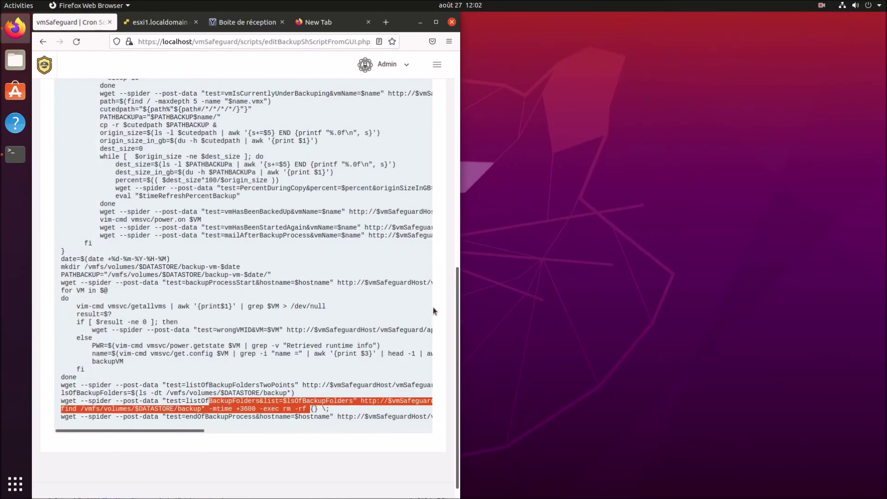
pyautogui.click(436, 22)
pyautogui.hotkey('alt', 'Left')
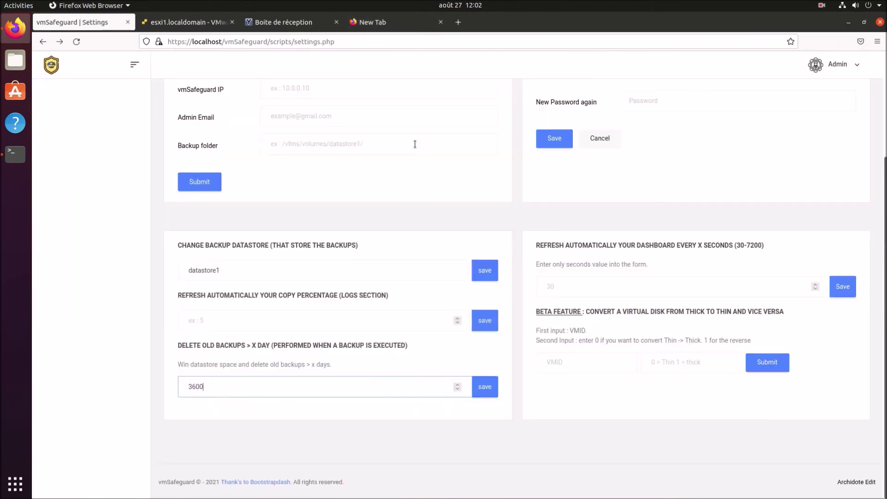
# Review the dashboard refresh and thick-to-thin conversion notes, then return to the dashboard.
pyautogui.click(606, 284)
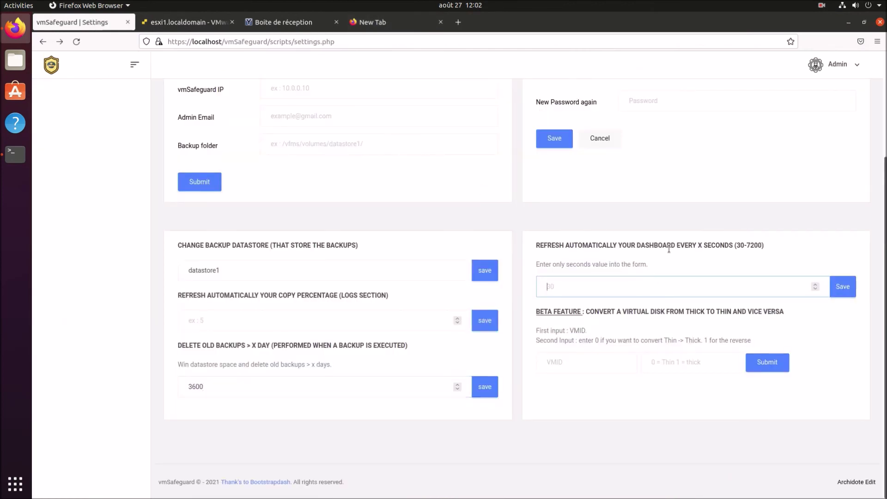
pyautogui.click(618, 355)
pyautogui.moveTo(546, 323); pyautogui.dragTo(776, 344)
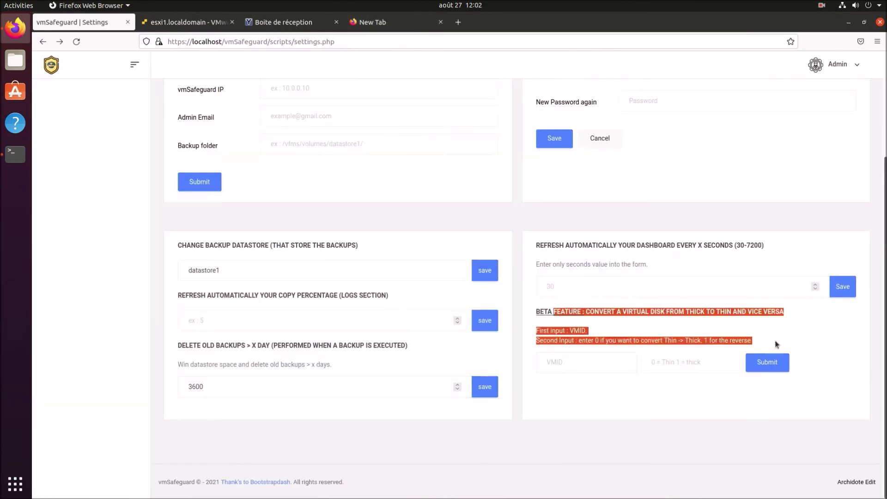
pyautogui.click(857, 337)
pyautogui.scroll(3, 664, 327)
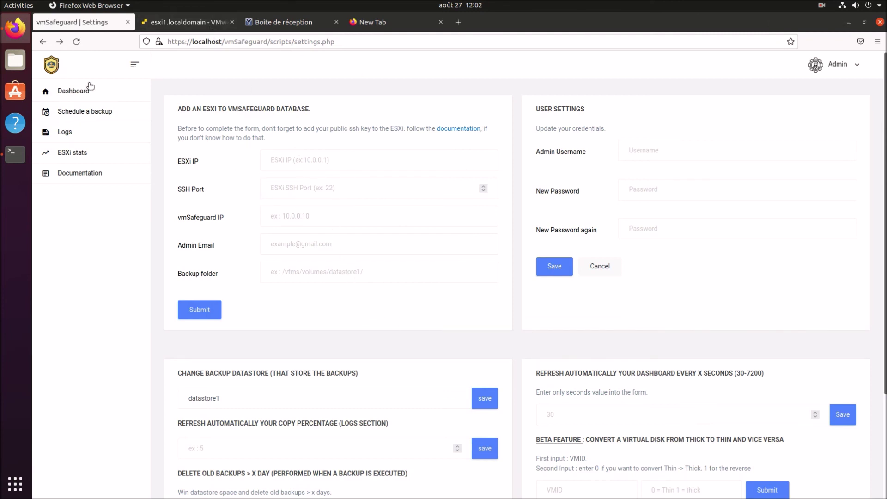
pyautogui.click(69, 95)
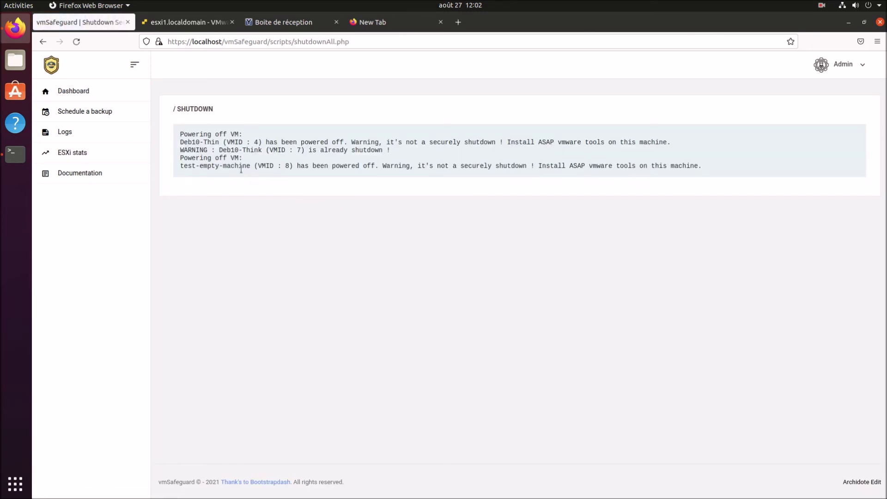
# Highlight the newest log entries, including the ESXi reachability checks, then switch to the ESXi client.
pyautogui.click(70, 134)
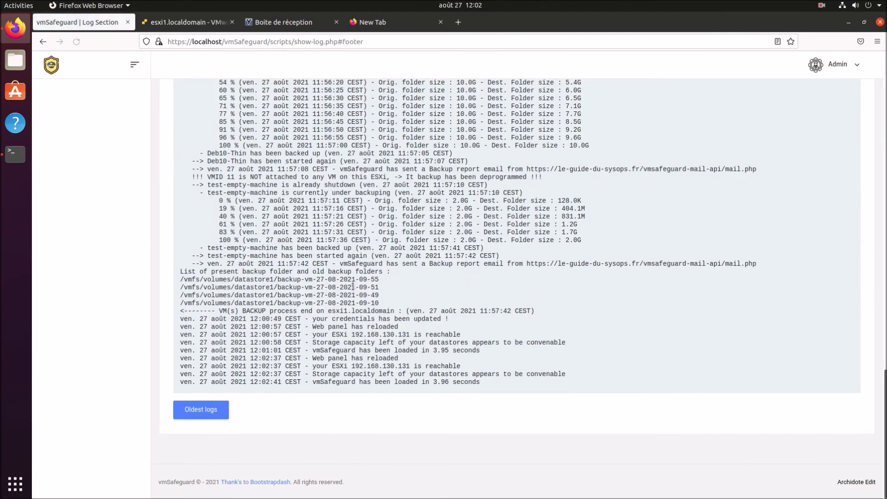
pyautogui.moveTo(185, 319); pyautogui.dragTo(570, 383)
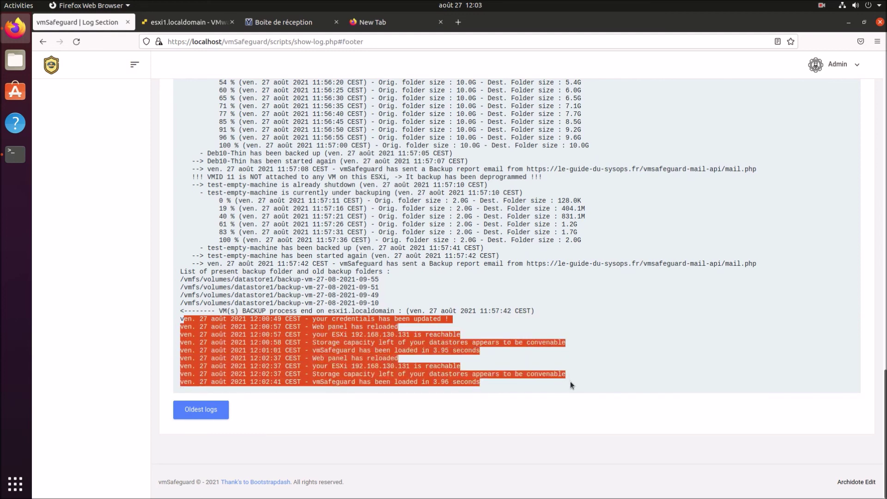
pyautogui.click(198, 22)
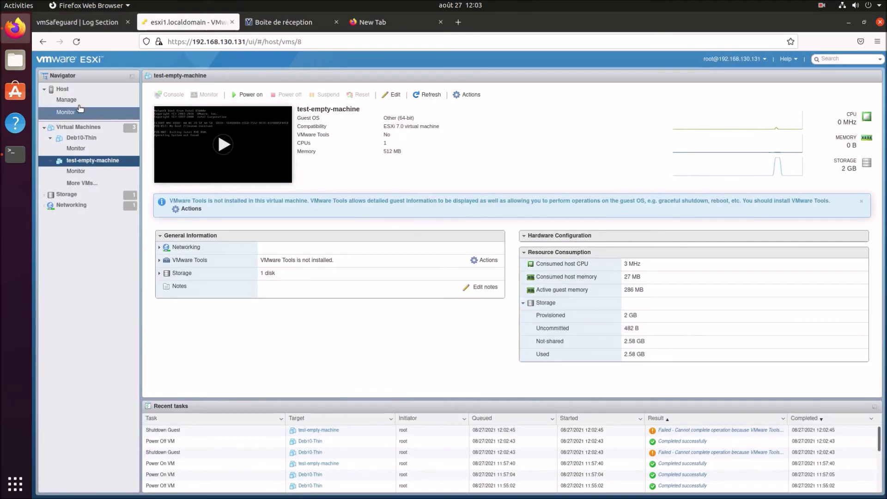
# Shut down the esxi1.localdomain host from its summary and confirm.
pyautogui.click(63, 88)
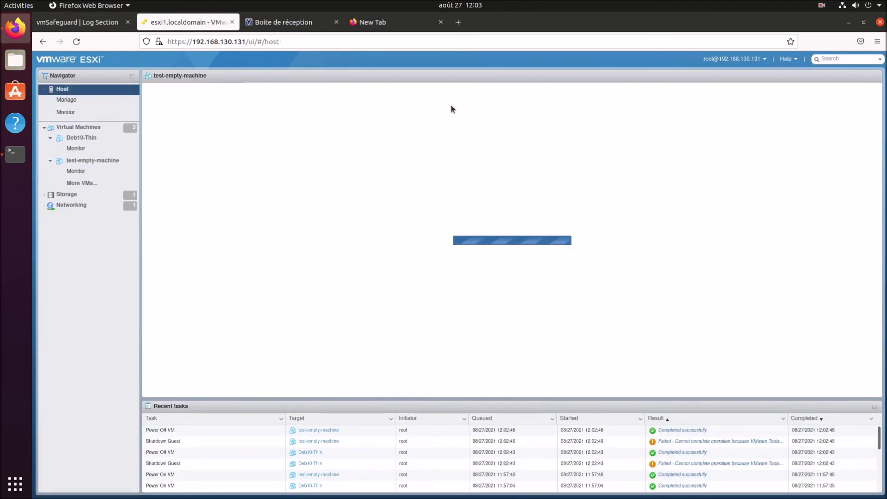
pyautogui.click(312, 97)
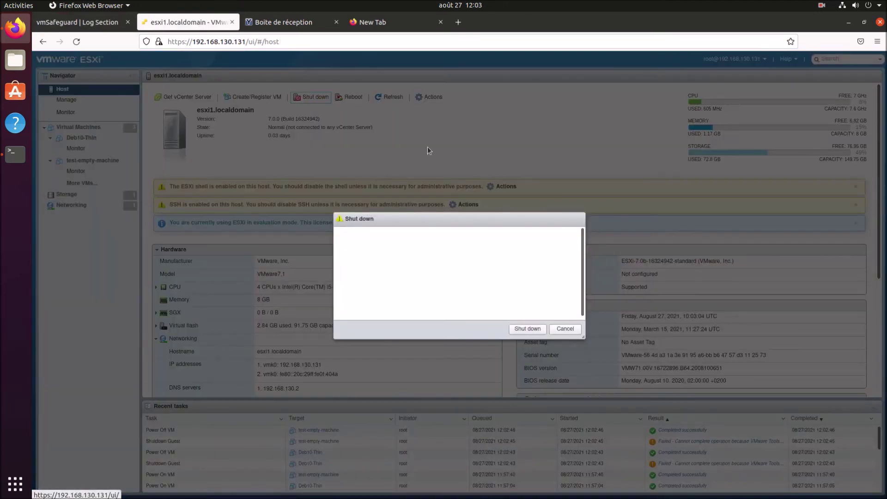
pyautogui.click(528, 320)
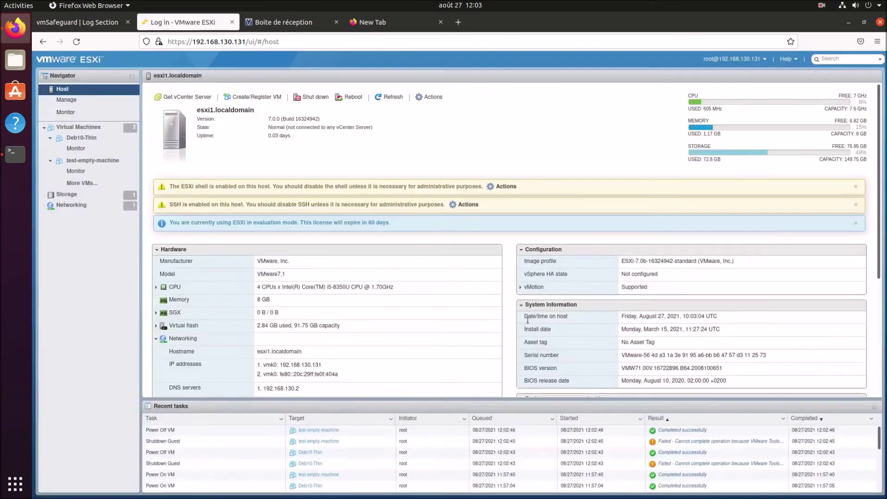
# Close the mail inbox and empty new tab, returning to the vmSafeguard log.
pyautogui.click(336, 22)
pyautogui.click(336, 22)
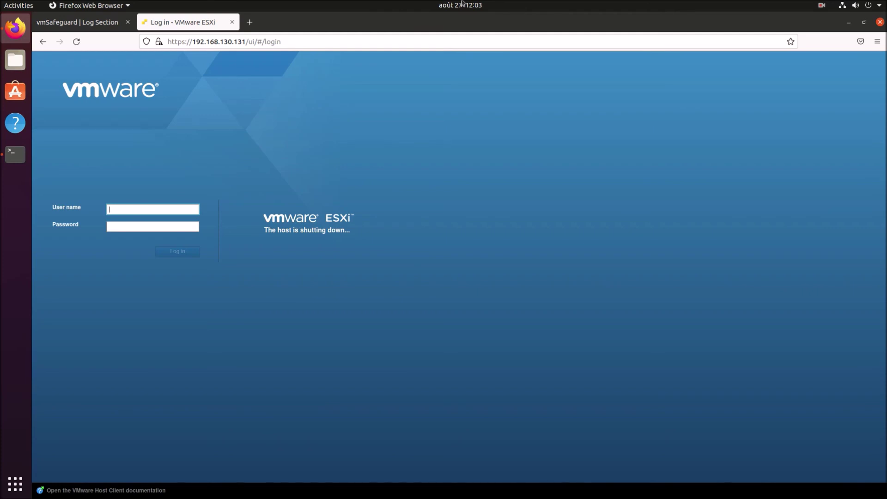
pyautogui.click(97, 27)
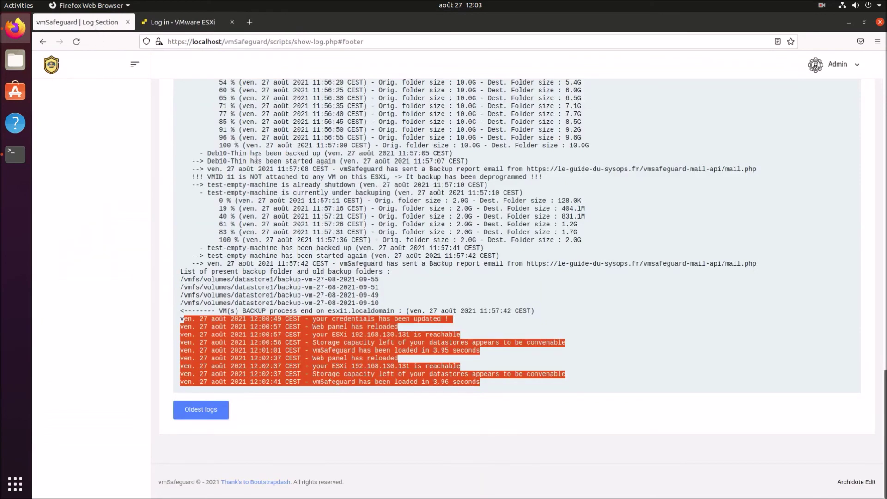
# Scroll to the top of the vmSafeguard log, reload the dashboard, and bring Terminal forward.
pyautogui.scroll(5, 257, 158)
pyautogui.scroll(10, 256, 157)
pyautogui.click(67, 91)
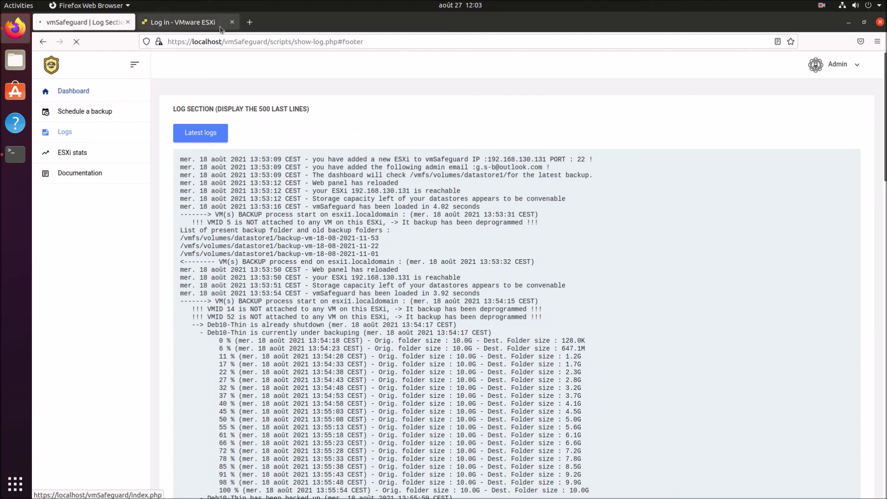
pyautogui.click(15, 154)
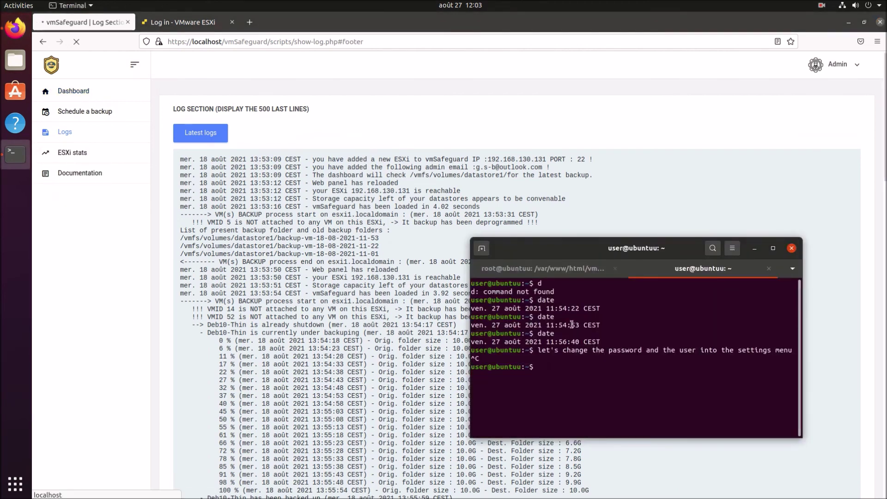
# Write the note 'when your esxi is offline, vmSafeguard will automatically detect is missing' at the terminal prompt.
pyautogui.write('when your esxi is offline,')
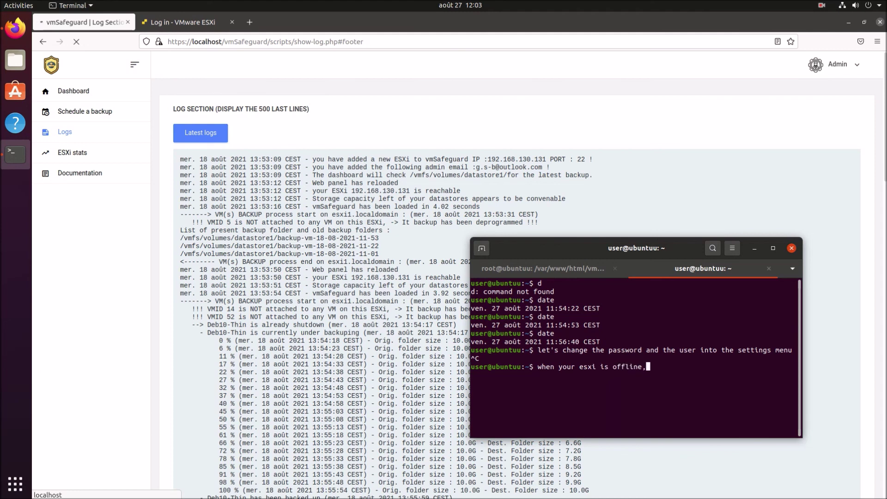
pyautogui.write(' vmSafeguard ')
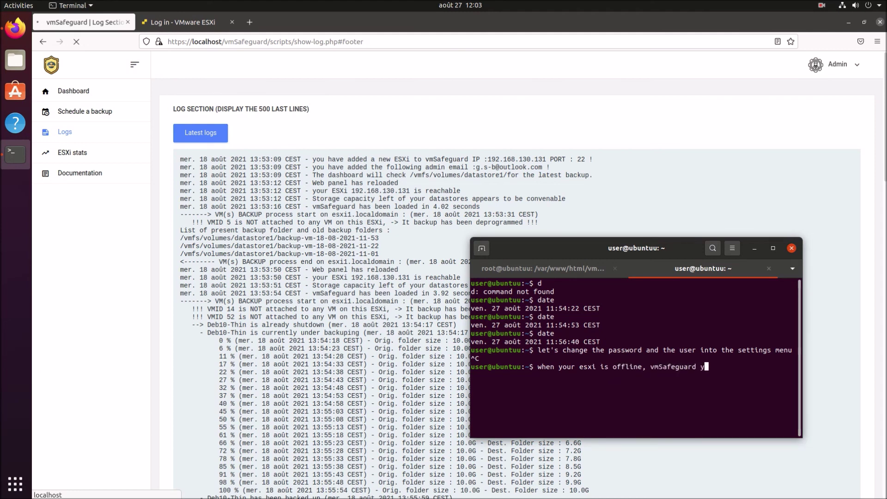
pyautogui.write('will automatically detect')
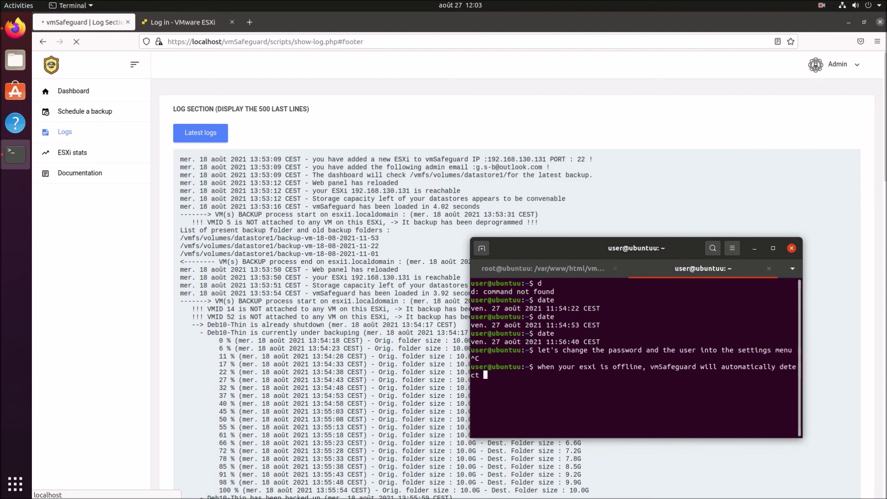
pyautogui.write(' is ')
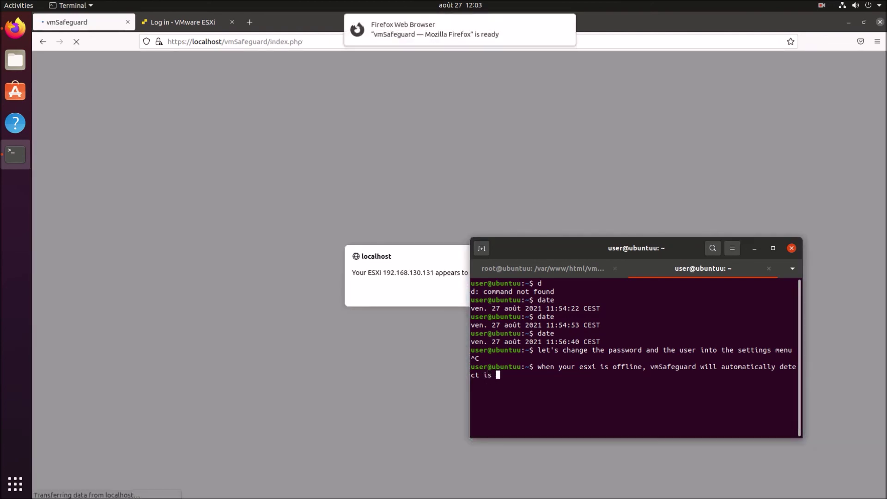
pyautogui.write('missing')
# Cancel the unfinished note and put the terminal away to reveal the ESXi 192.168.130.131 offline alert.
pyautogui.hotkey('ctrl', 'c')
pyautogui.click(755, 249)
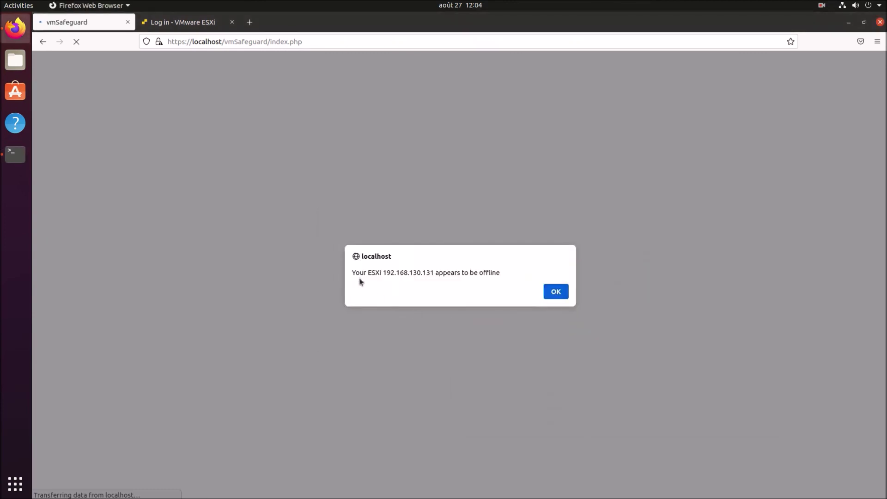